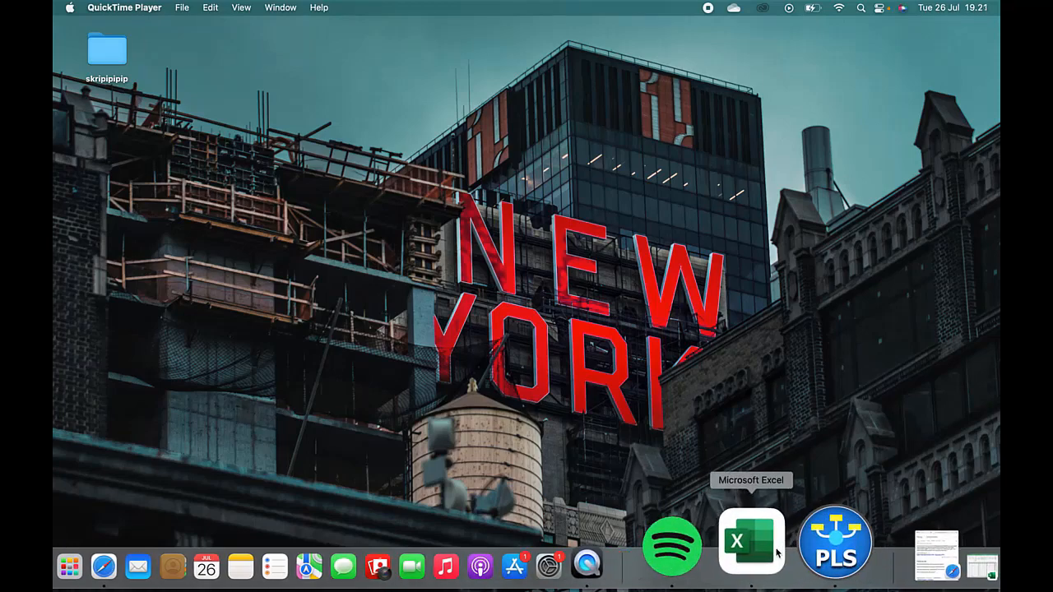
Step: Switch to SmartPLS, delete the project "Uji 100 Resp", and take the program's window out of full screen
left_click(835, 541)
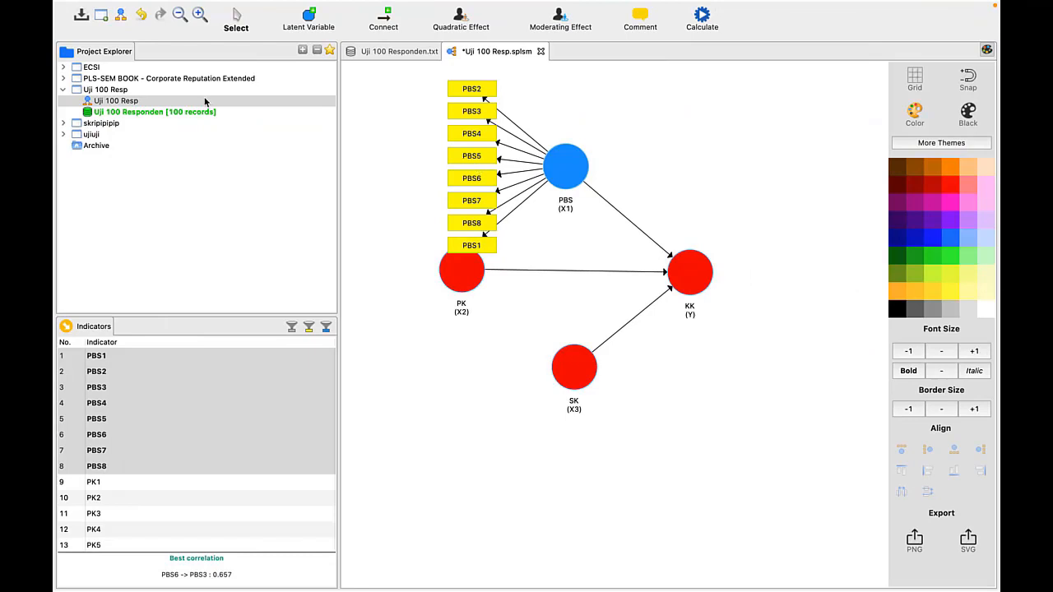
right_click(134, 89)
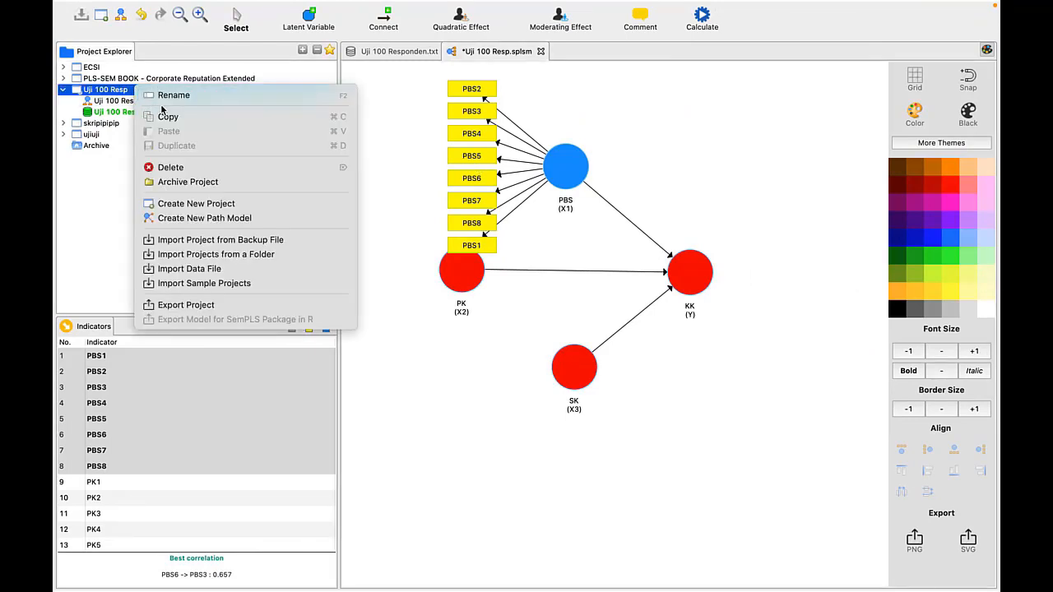
left_click(169, 167)
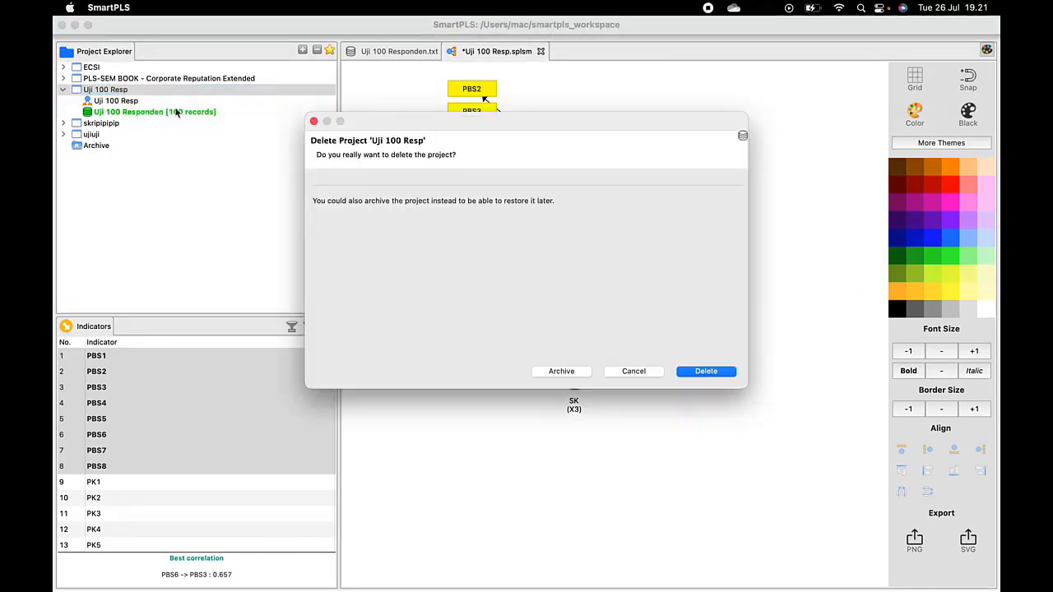
left_click(706, 371)
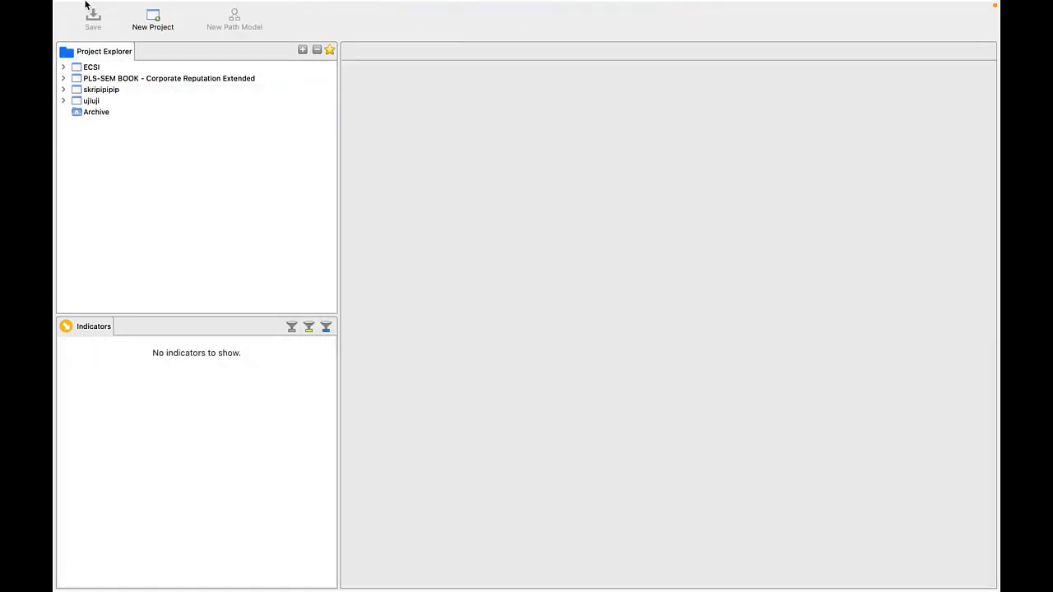
left_click(88, 25)
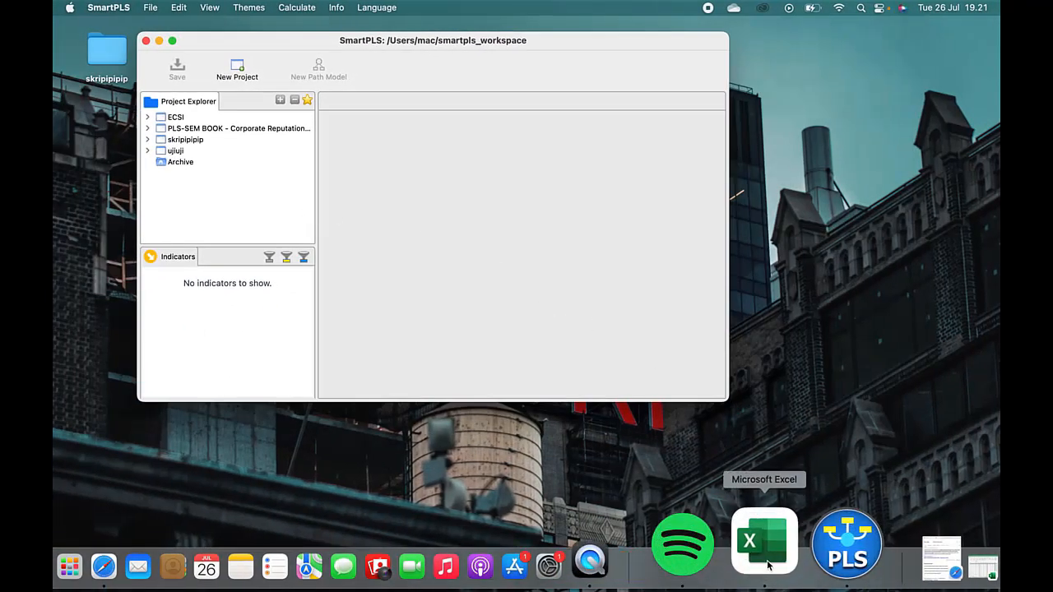
Step: Bring up the minimized Excel respondent workbook and examine the PBS, PK, SK and KK indicator columns on the "ori" sheet
left_click(876, 555)
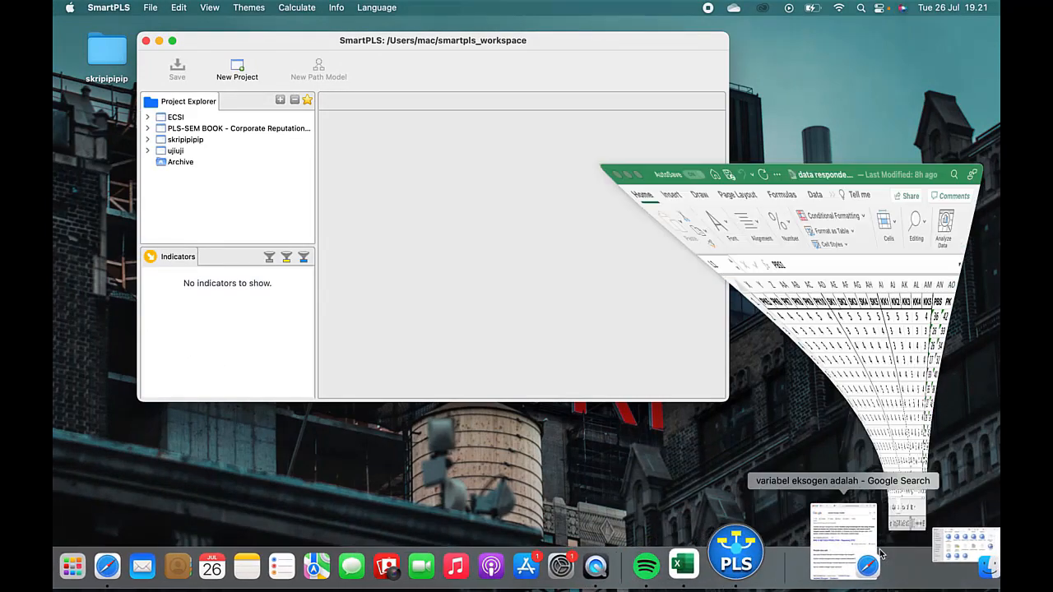
scroll(595, 189, "left", 10)
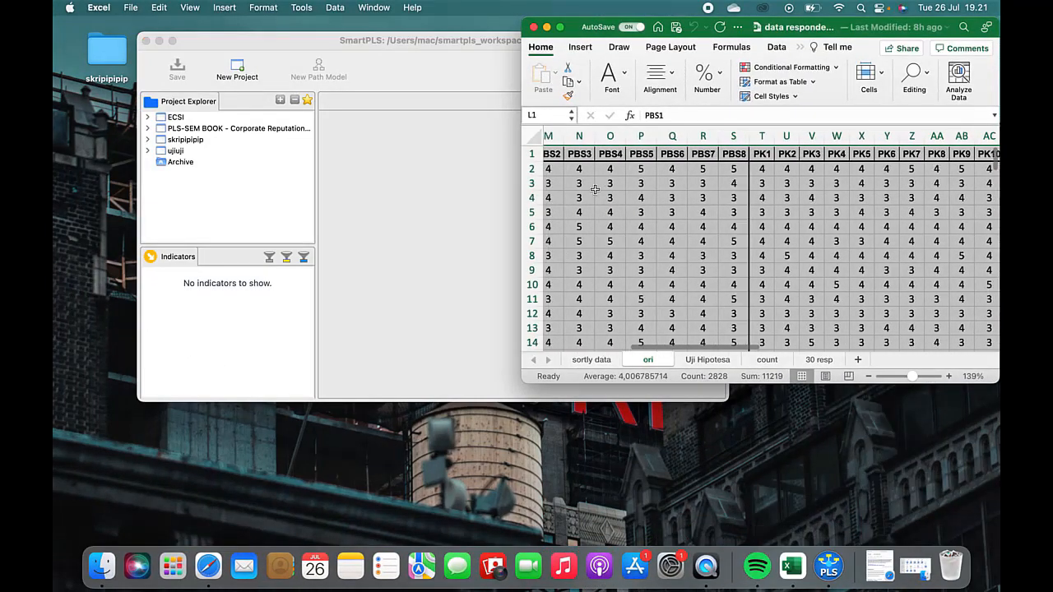
scroll(594, 190, "up", 2)
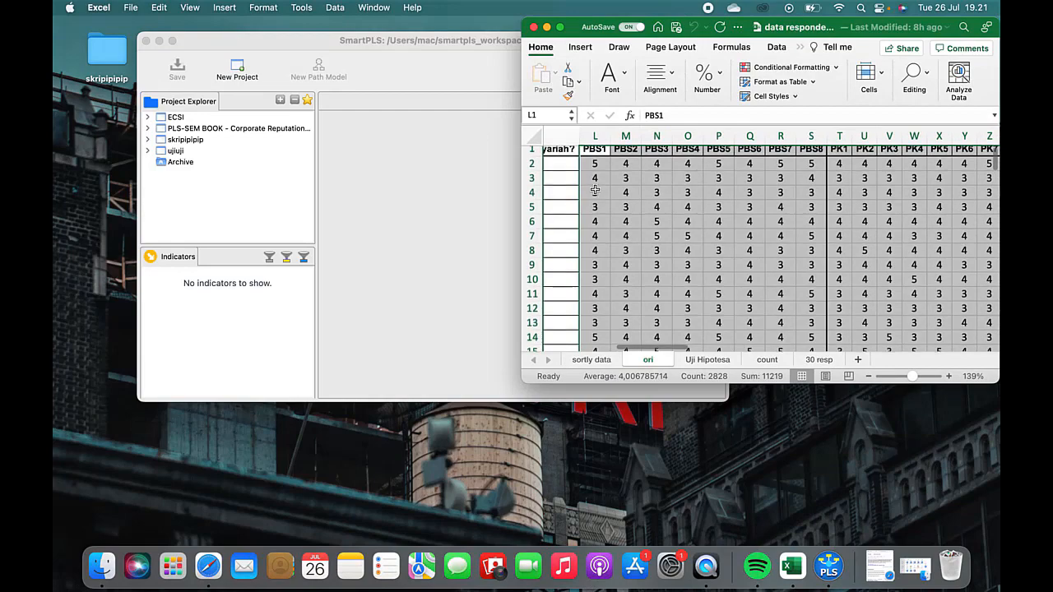
scroll(595, 189, "right", 10)
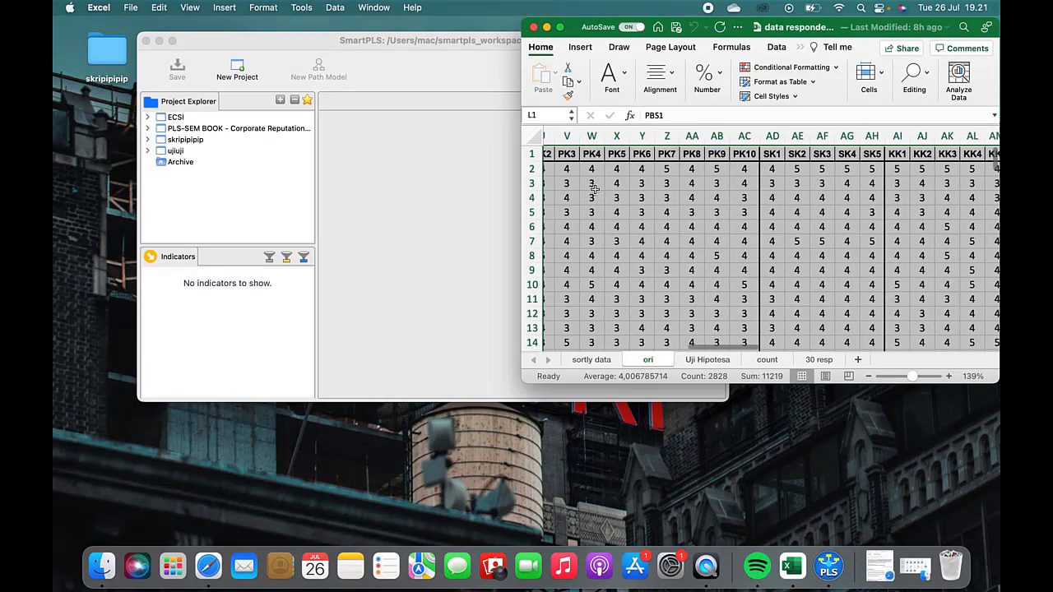
scroll(595, 189, "left", 8)
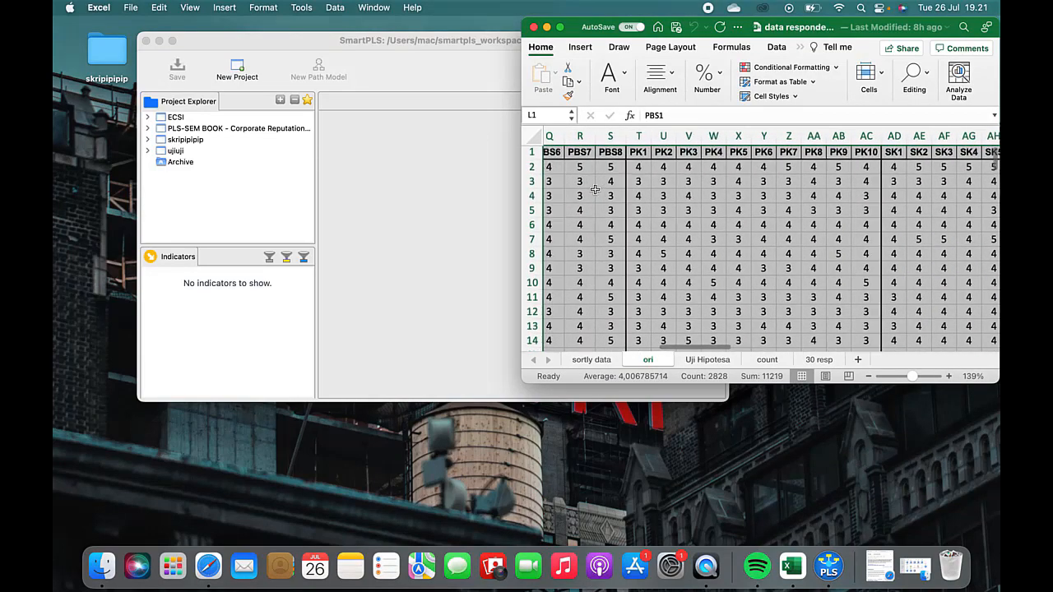
scroll(598, 183, "left", 3)
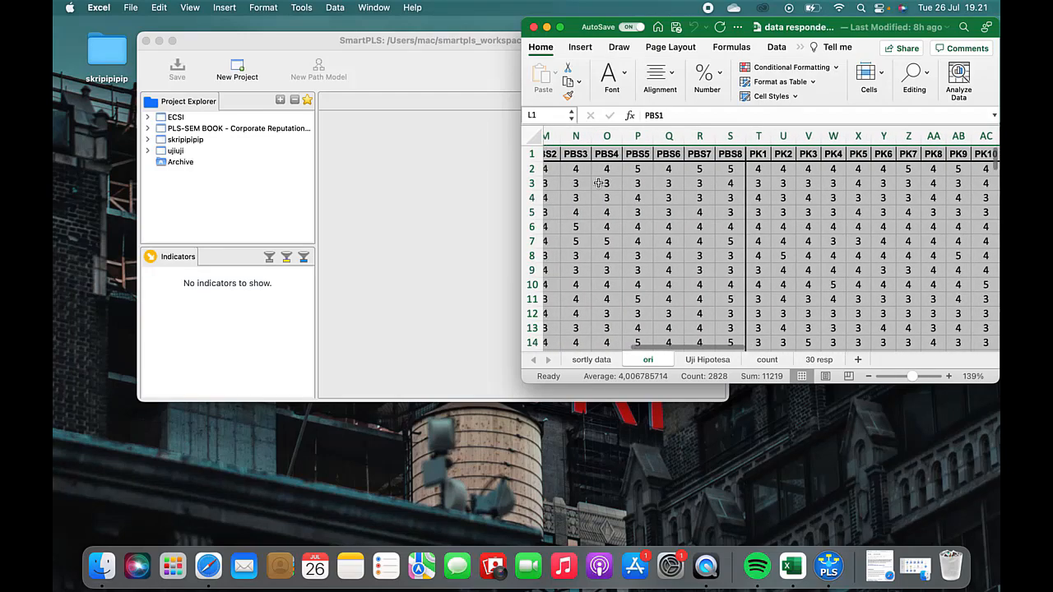
left_click(563, 157)
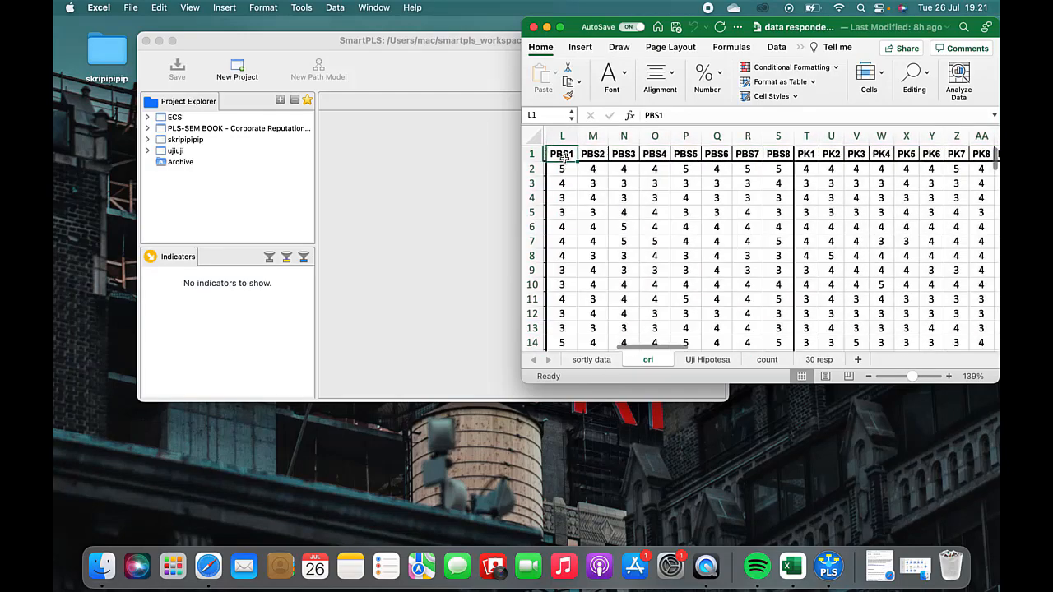
scroll(757, 172, "right", 4)
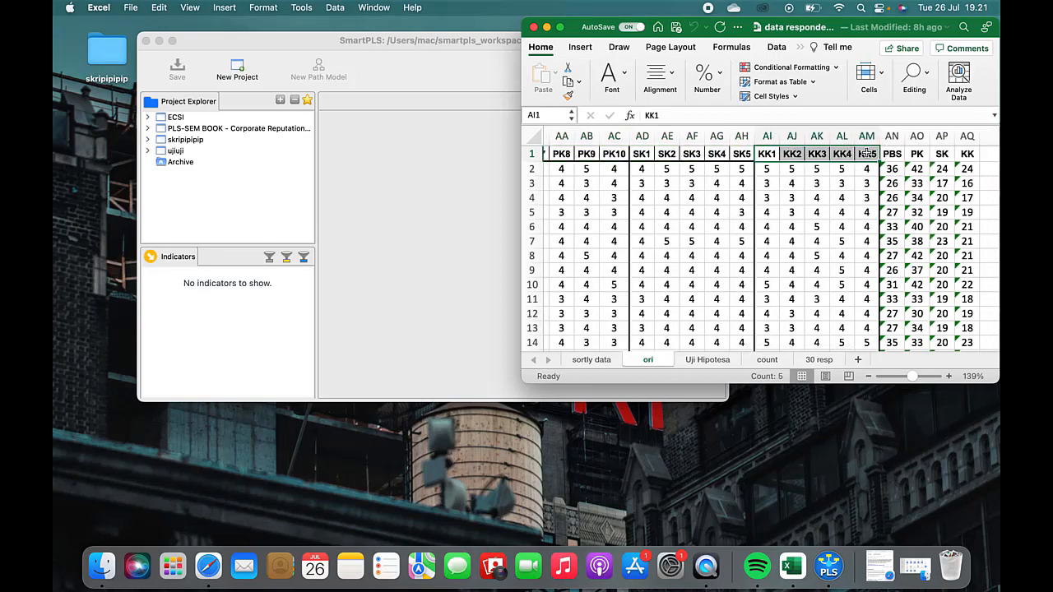
scroll(657, 172, "left", 10)
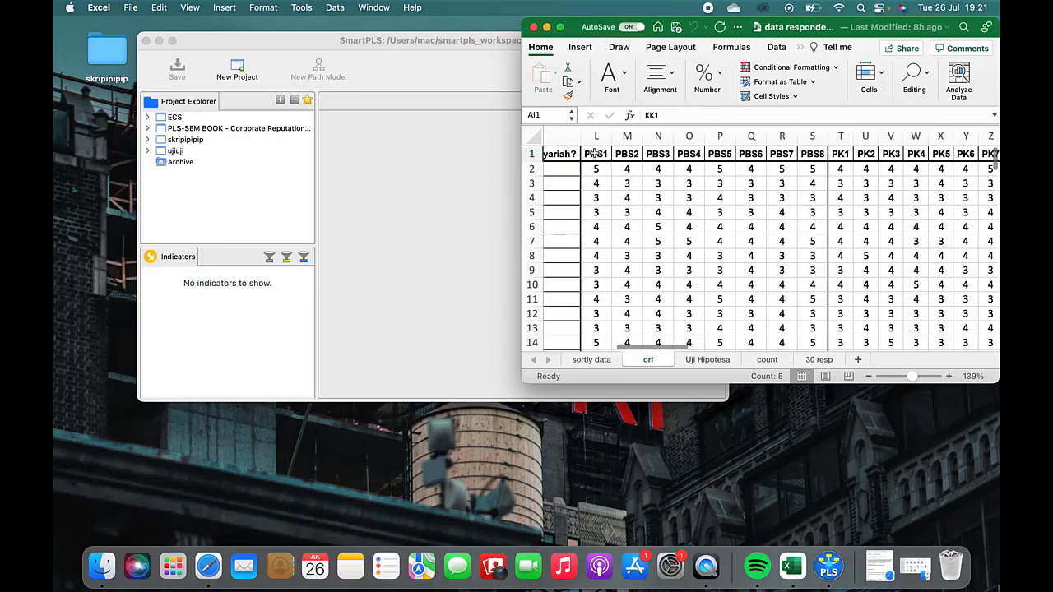
Step: Copy the indicator data with its headers, range L1:AM101 from PBS1 to KK5, leaving out the total and average rows
left_click(599, 155)
scroll(896, 204, "down", 3)
scroll(896, 203, "right", 3)
scroll(895, 203, "down", 12)
scroll(896, 203, "right", 5)
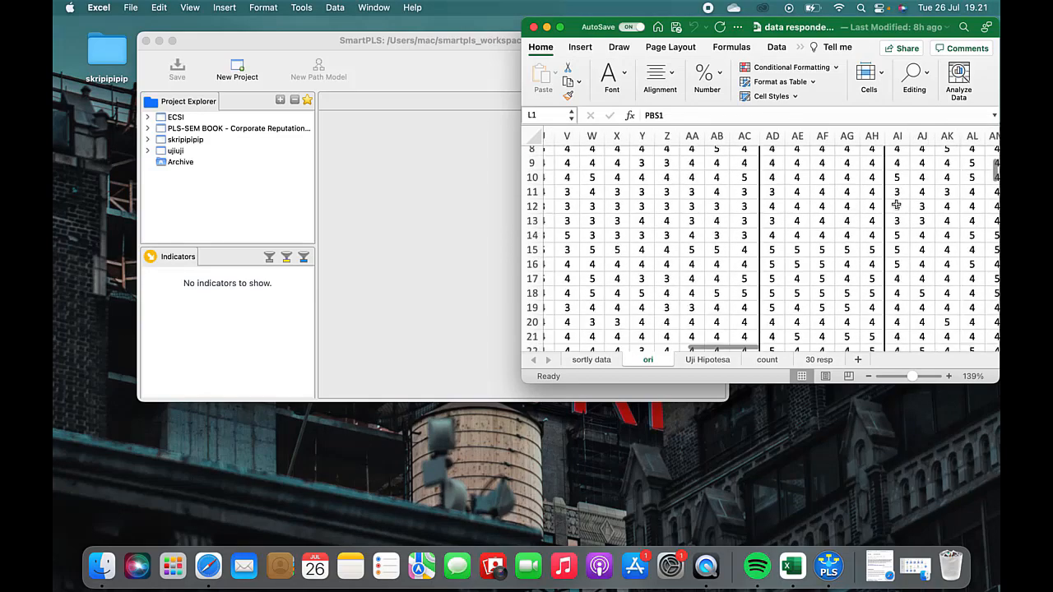
scroll(896, 204, "down", 15)
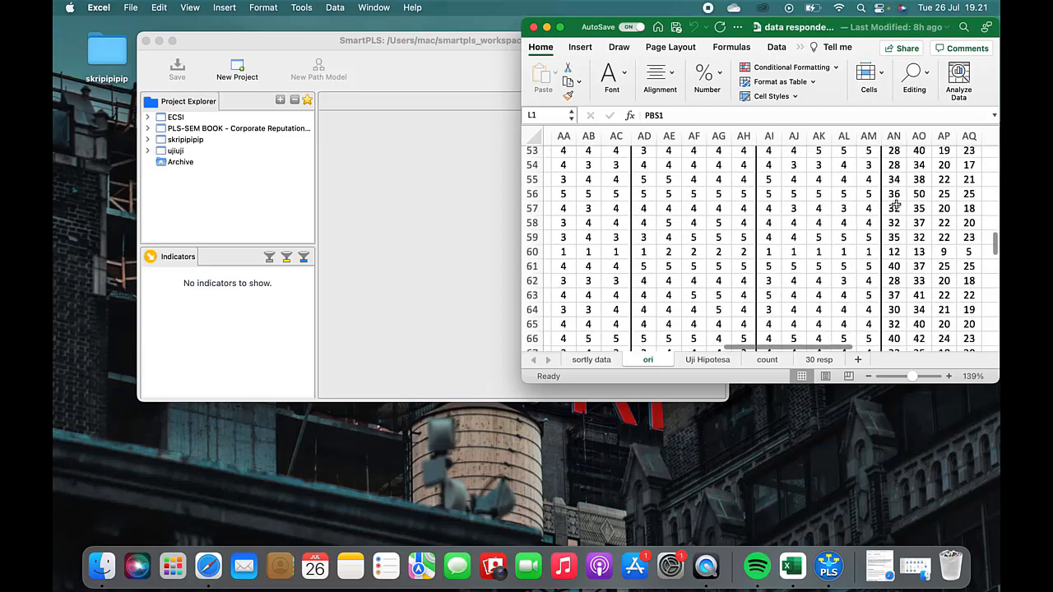
scroll(896, 203, "down", 4)
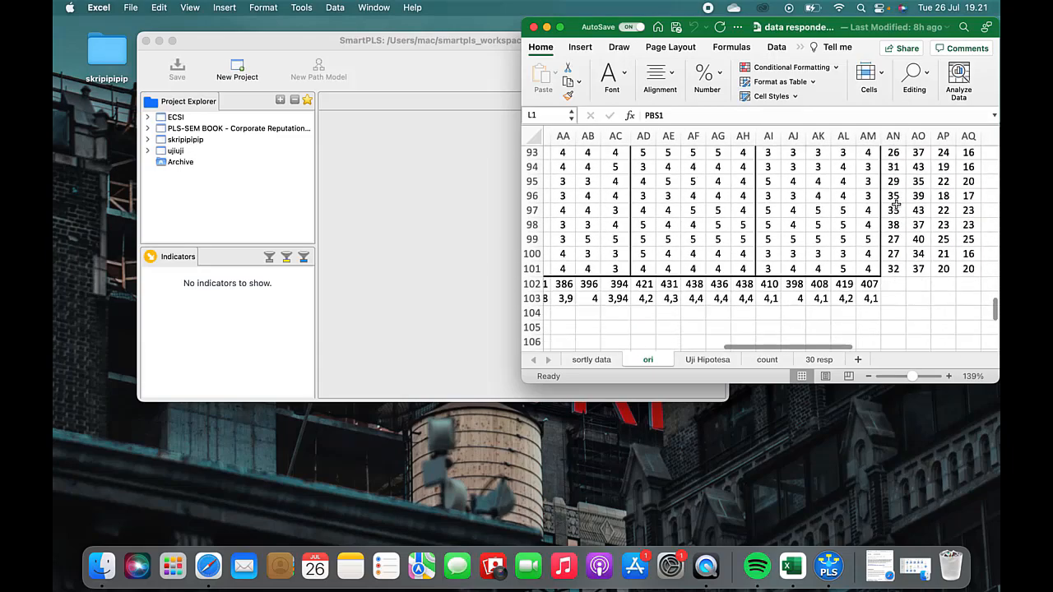
left_click(876, 248, "shift")
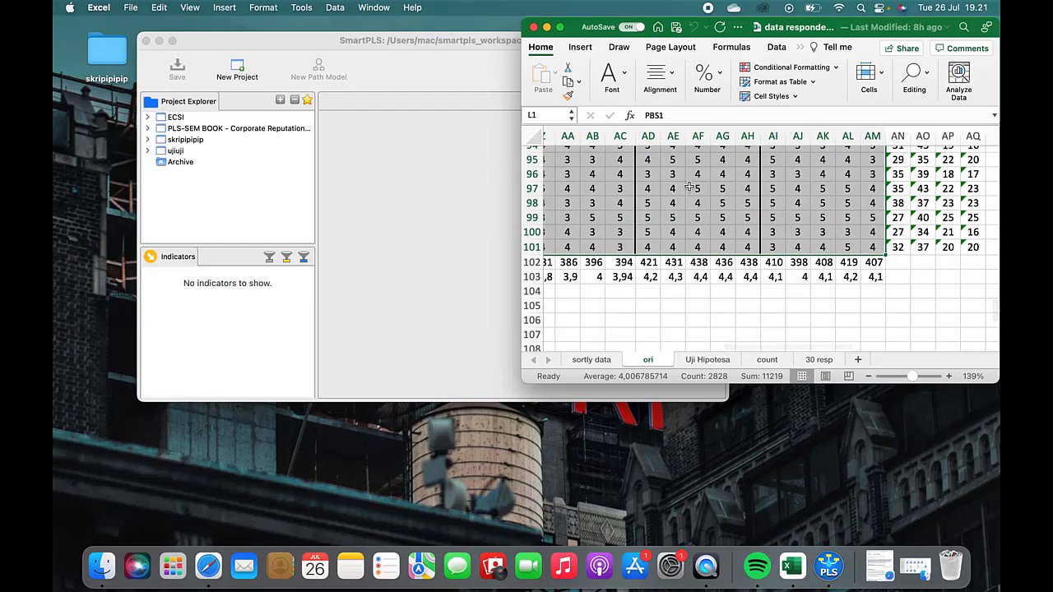
scroll(689, 186, "up", 20)
scroll(688, 186, "left", 3)
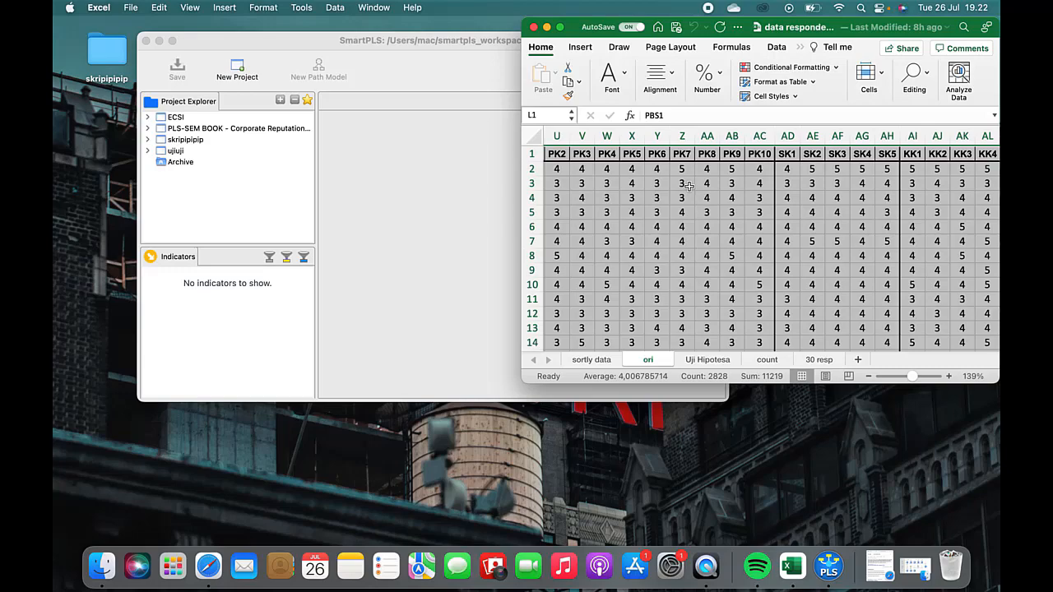
scroll(688, 186, "left", 10)
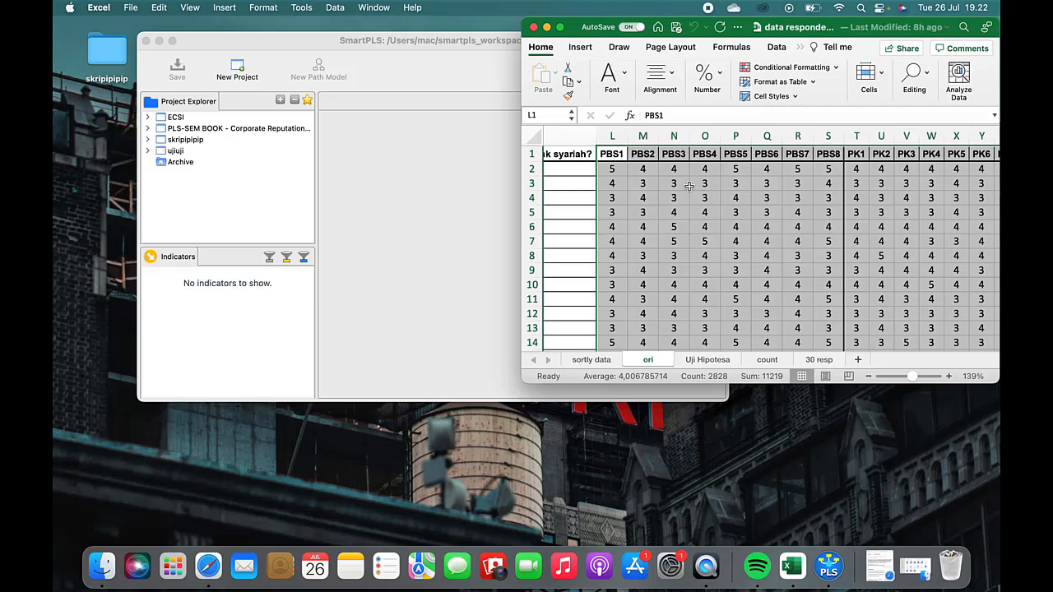
key("super+c")
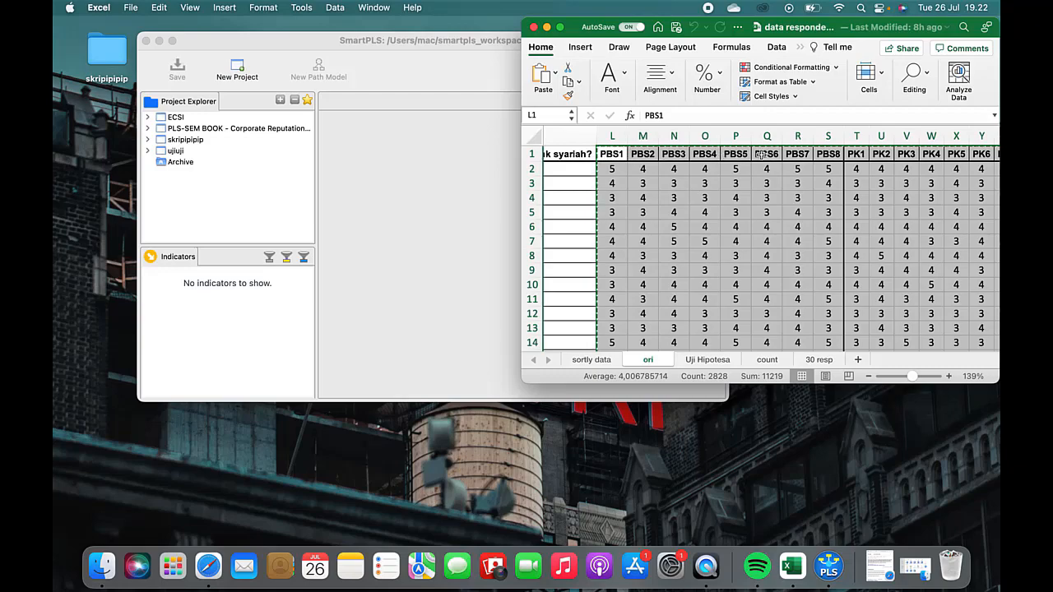
Step: Create a new blank workbook and paste the copied indicator data into it starting at cell A1
scroll(859, 160, "right", 10)
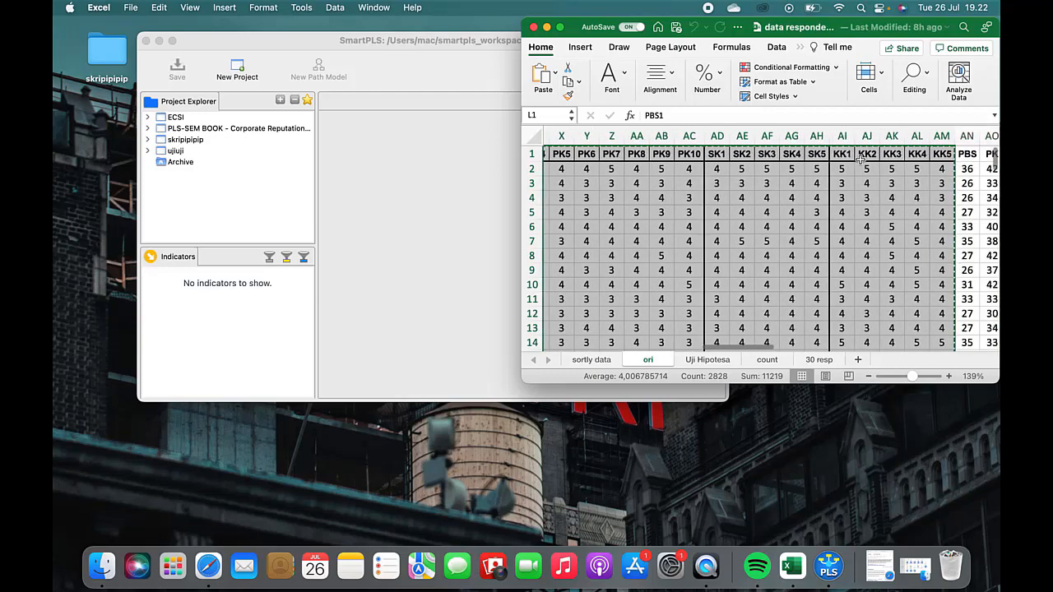
scroll(859, 160, "left", 10)
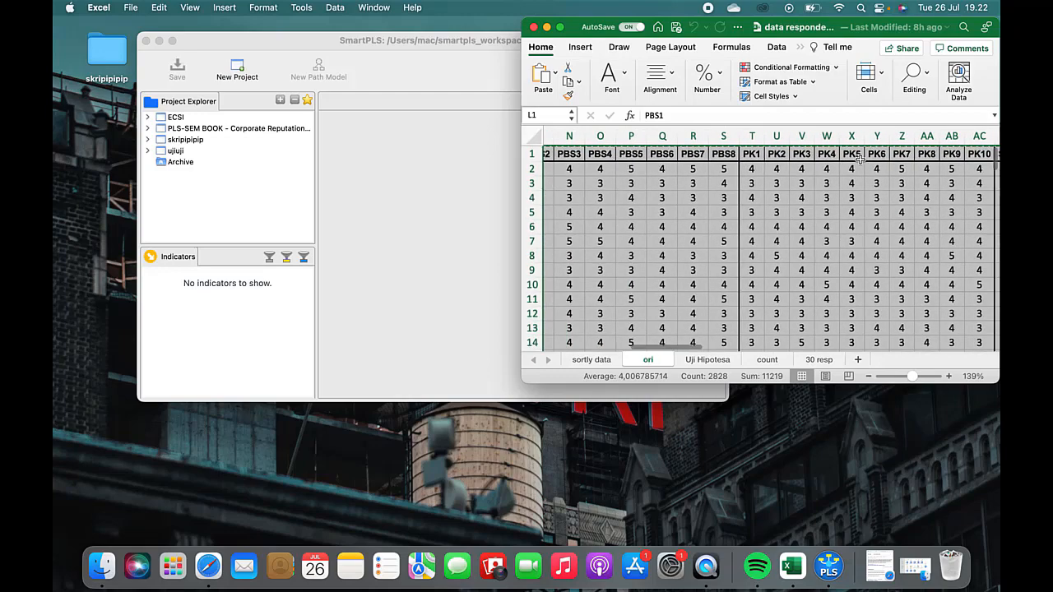
scroll(859, 160, "left", 1)
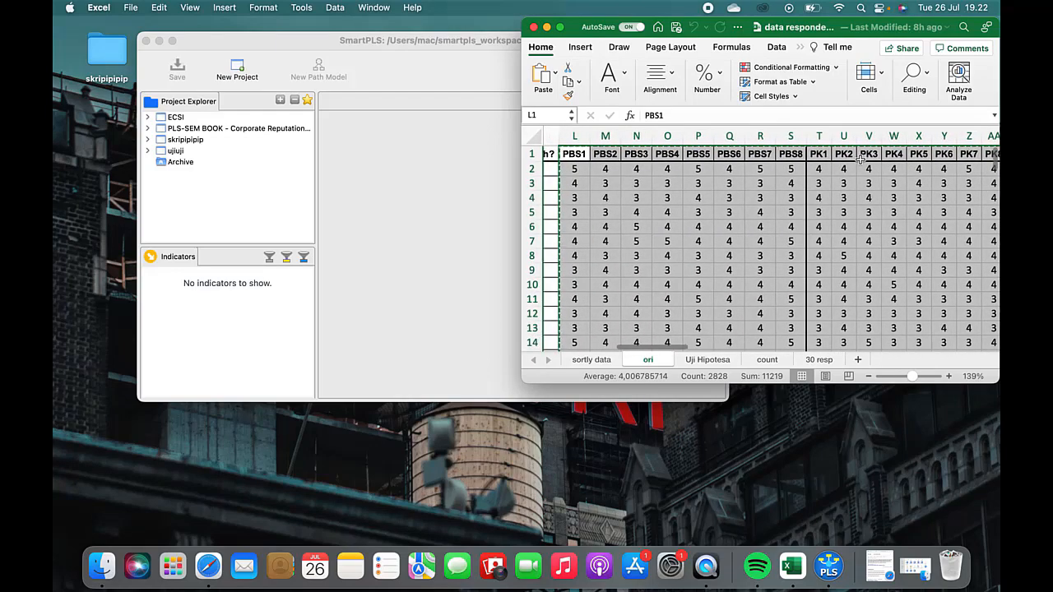
scroll(859, 160, "down", 5)
scroll(859, 160, "down", 20)
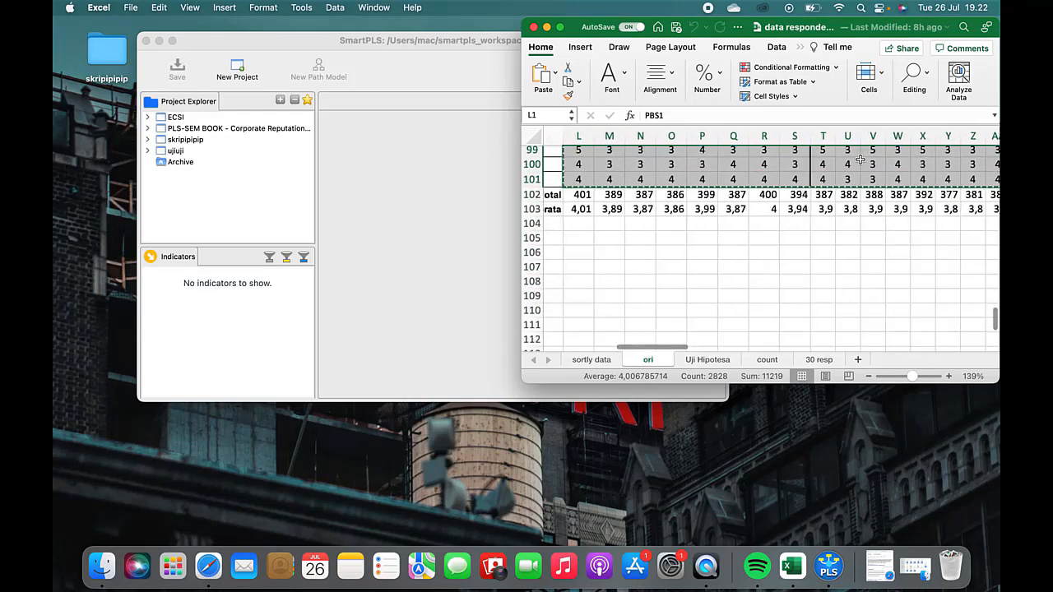
scroll(859, 159, "up", 20)
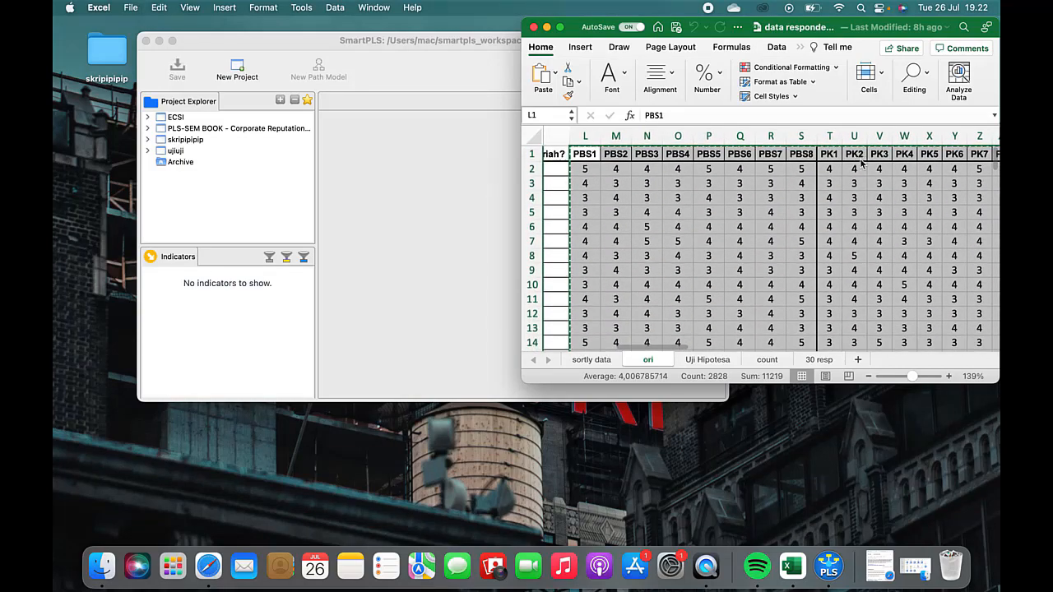
key("super+n")
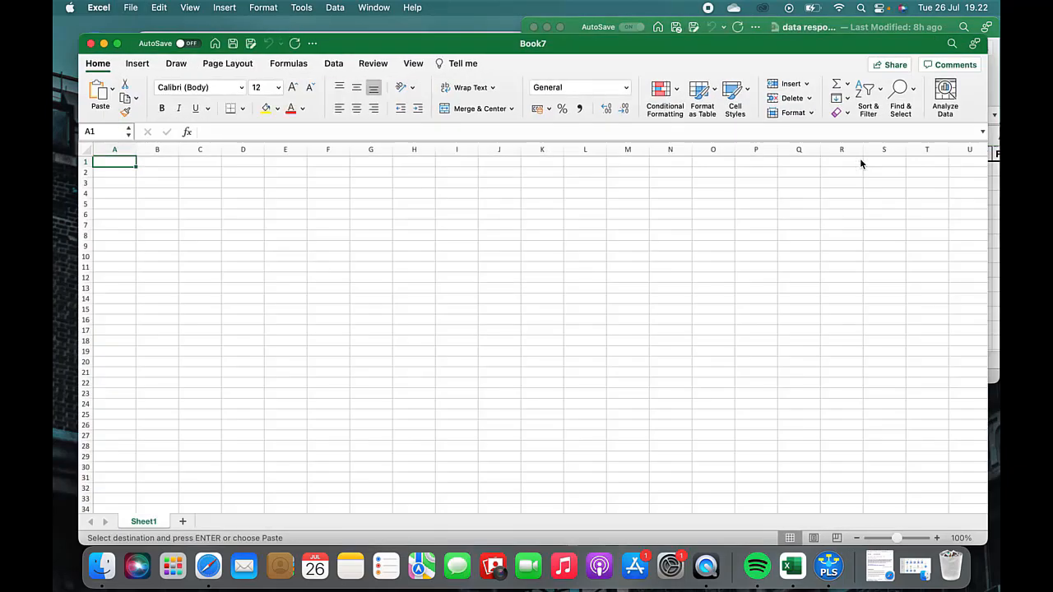
key("super+v")
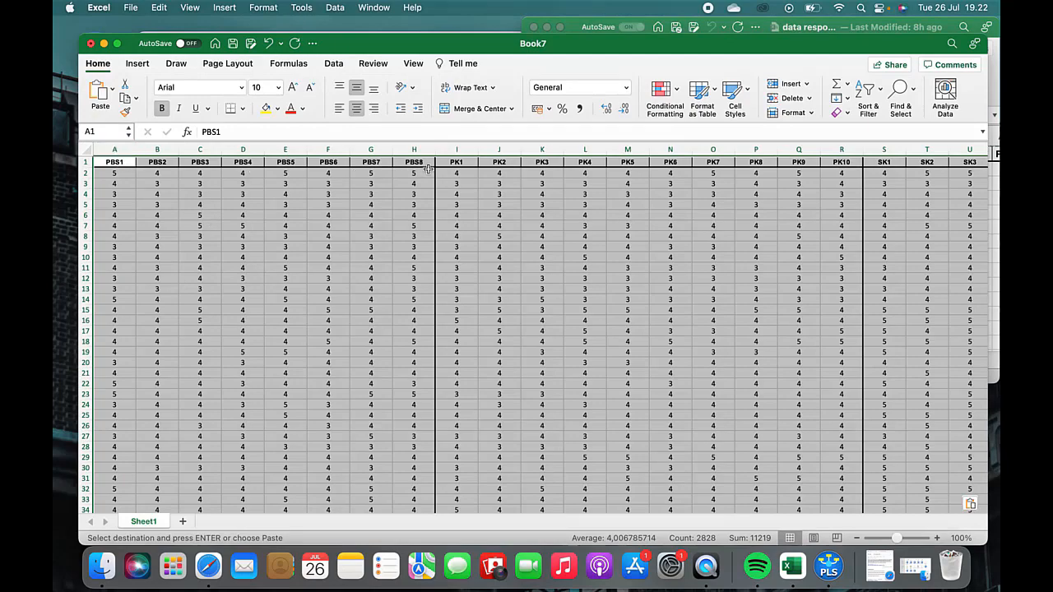
scroll(631, 172, "right", 10)
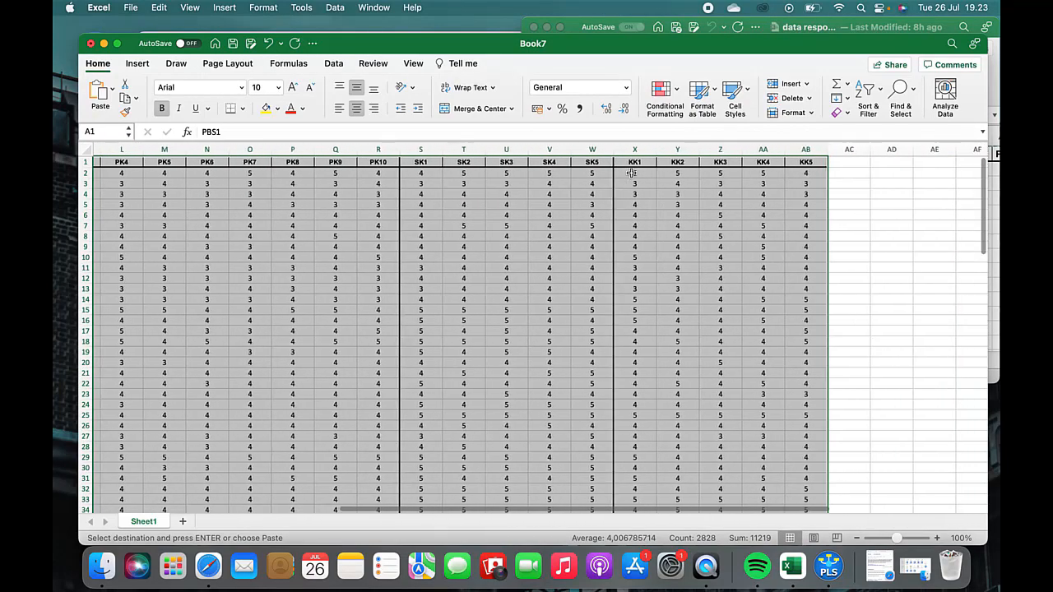
scroll(631, 173, "left", 10)
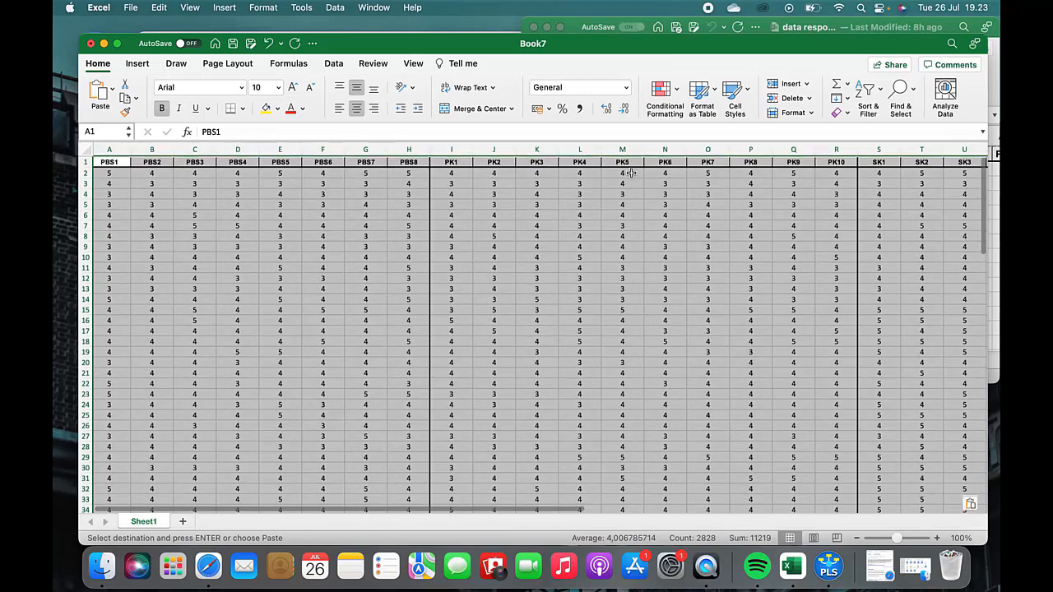
Step: Save the new workbook as "Uji 100 Respoden" in CSV UTF-8 (Comma delimited) format in the ujiuji folder, and close it
key("super+s")
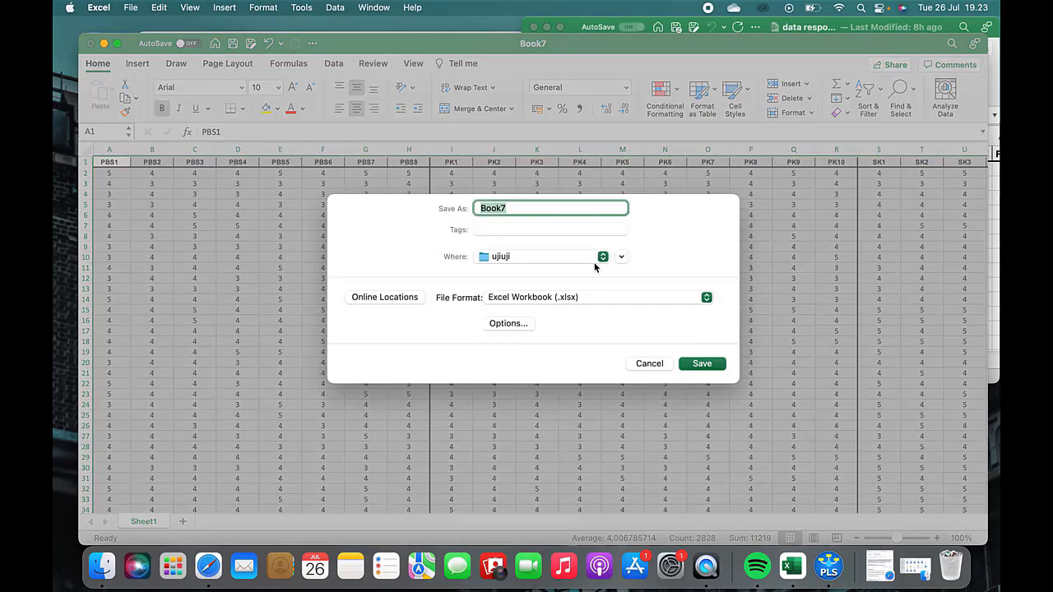
type("Uji Respoden")
left_click(504, 208)
type("100")
left_click(619, 297)
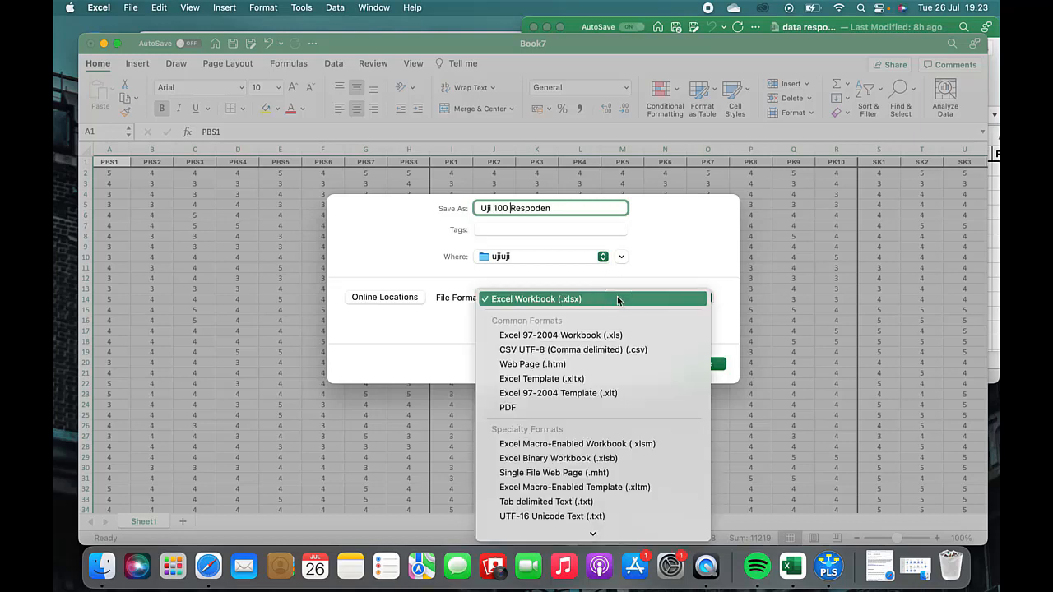
left_click(605, 349)
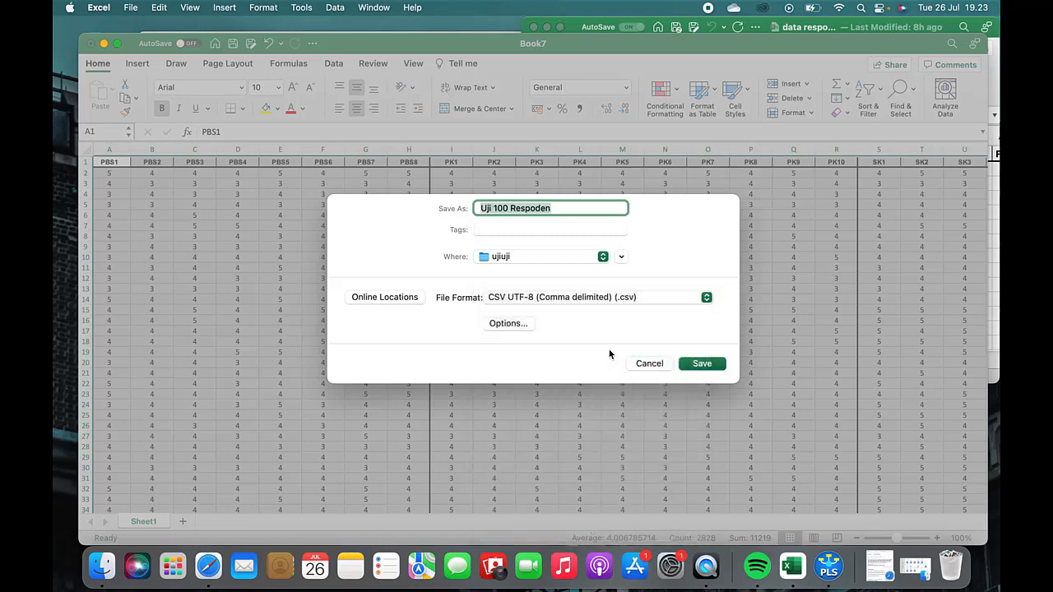
left_click(709, 367)
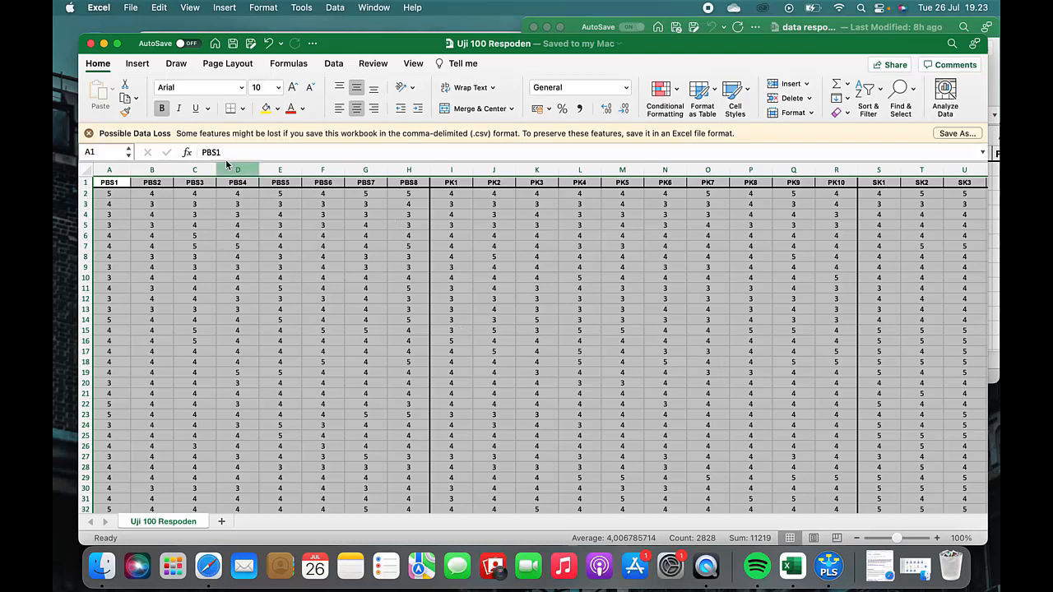
left_click(92, 44)
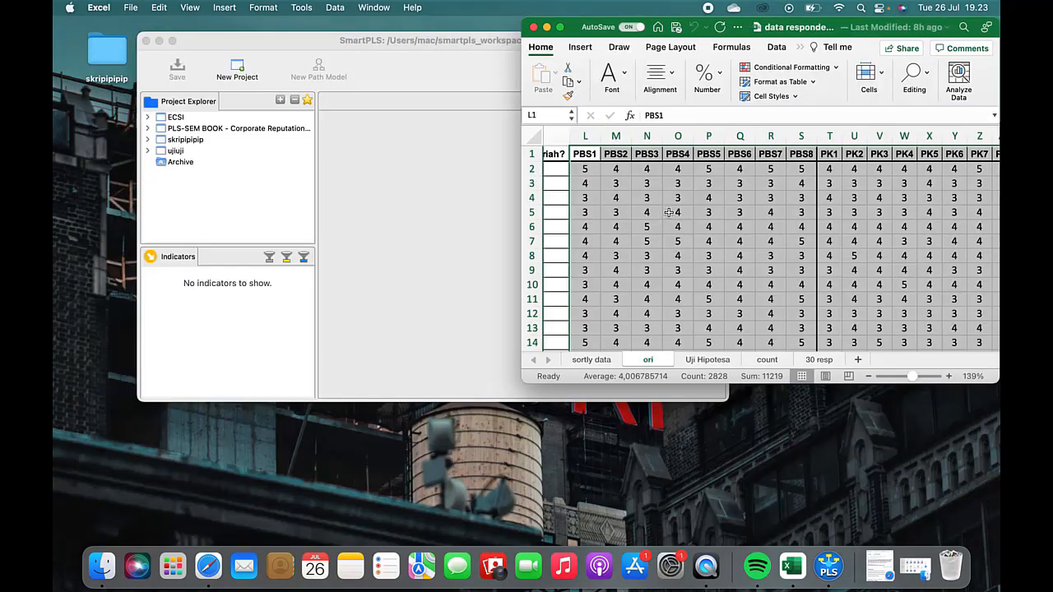
Step: Minimize the Excel respondent workbook and switch back to SmartPLS
scroll(711, 226, "left", 2)
scroll(711, 226, "down", 1)
scroll(711, 225, "up", 1)
scroll(711, 226, "right", 1)
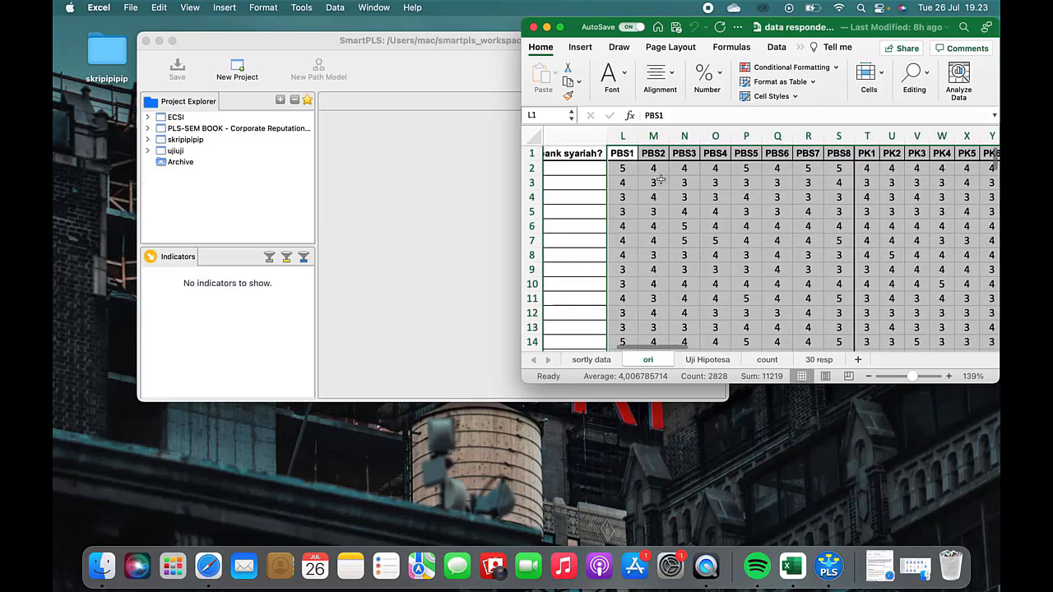
left_click(547, 27)
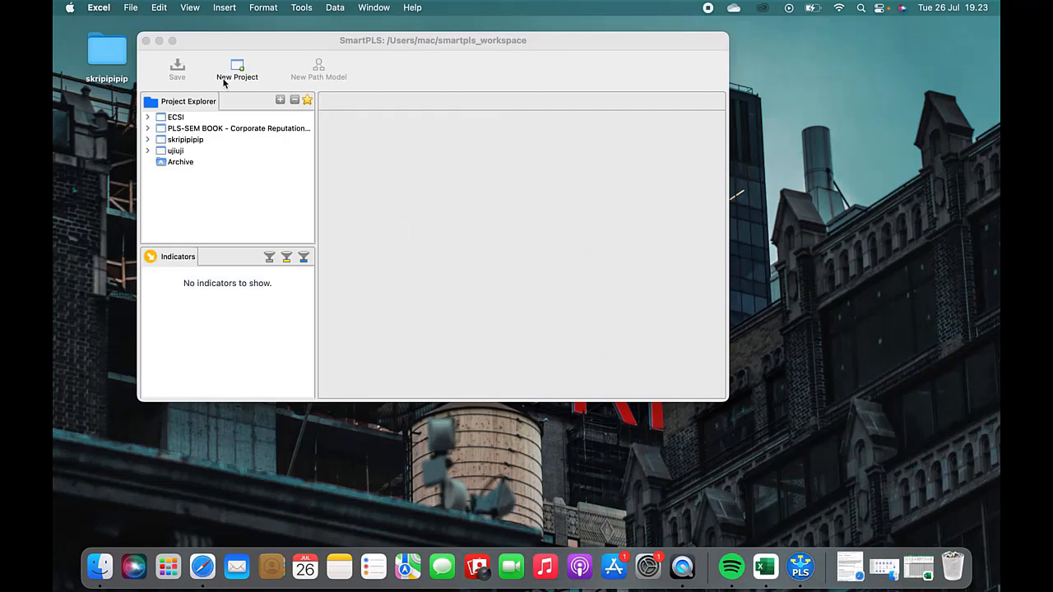
left_click(279, 64)
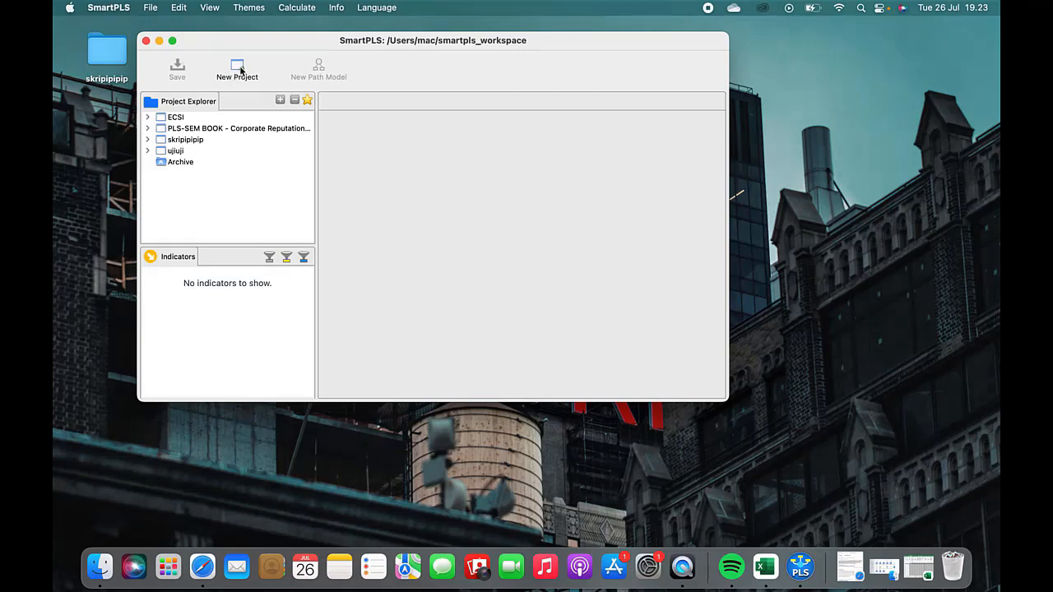
Step: Create a new project named "Uji 100 Responden"
left_click(239, 70)
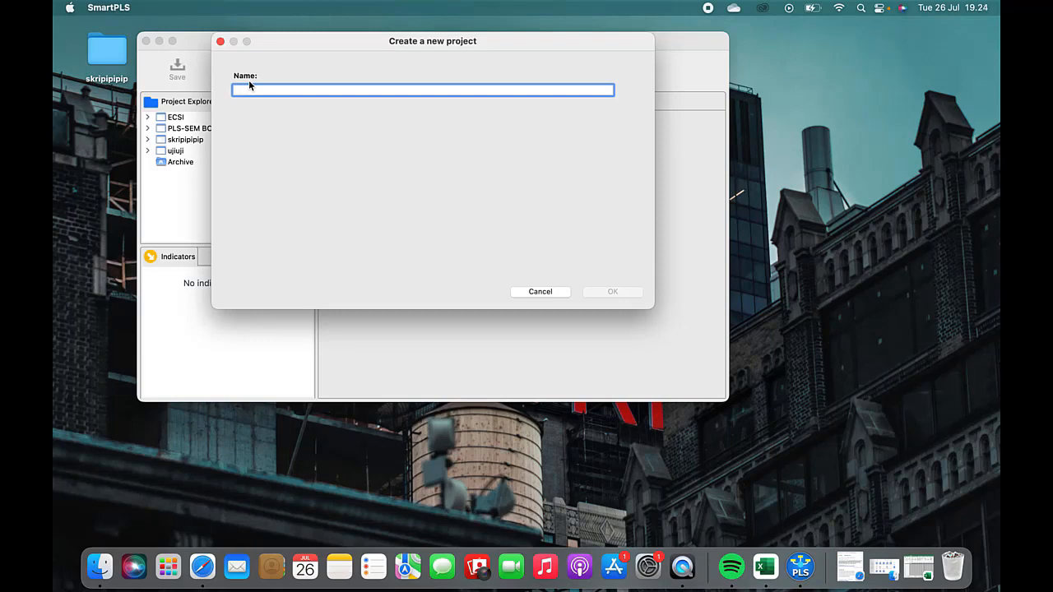
type("Uji 1")
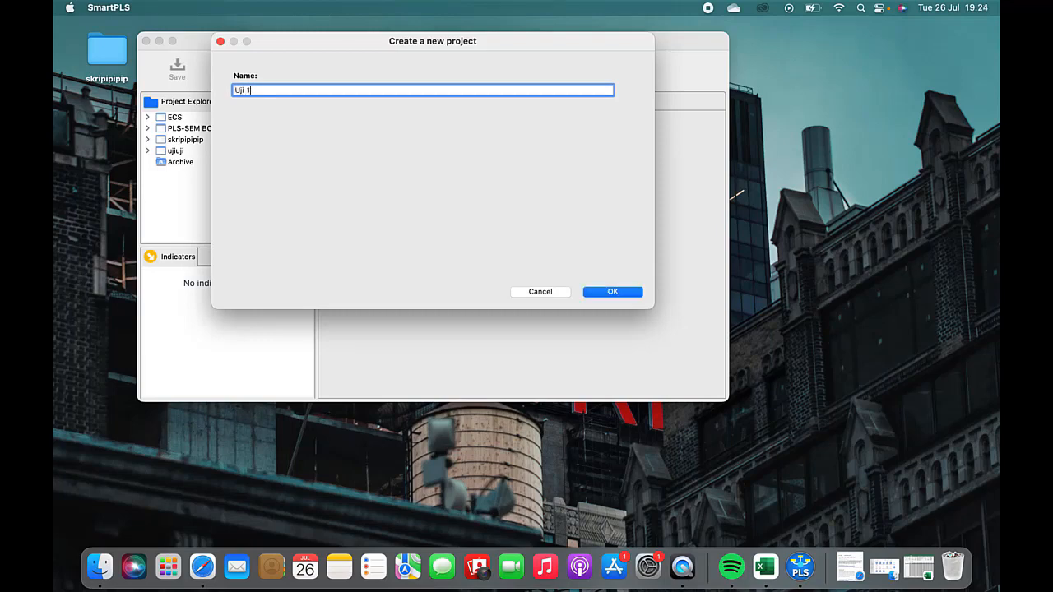
type("00 Respondden")
left_click(594, 291)
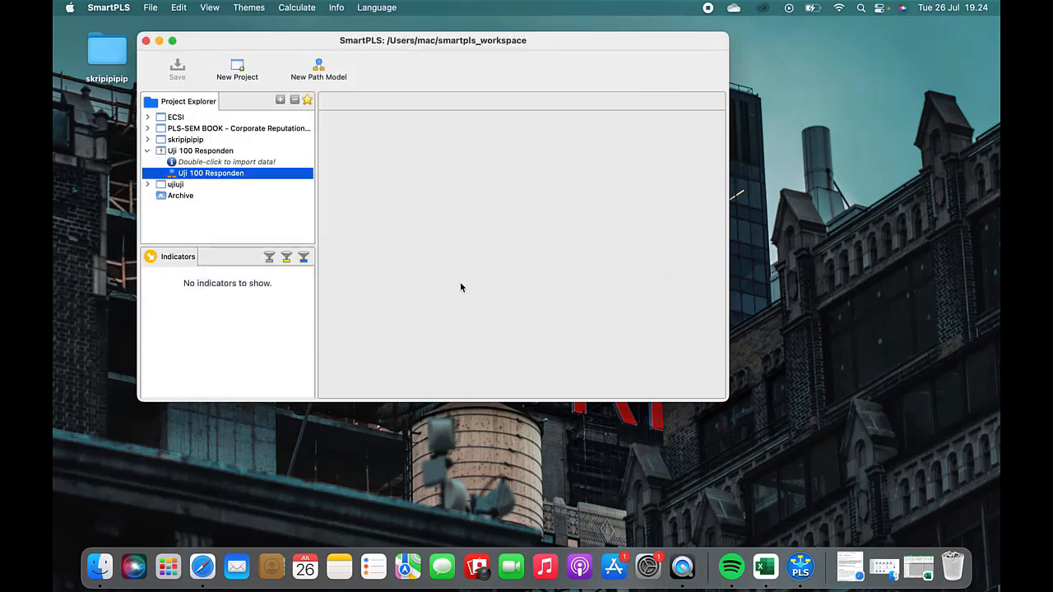
Step: Import "Uji 100 Respoden.csv" from the ujiuji folder into the Uji 100 Responden project, keeping the suggested data file name
left_click(242, 164)
double_click(242, 167)
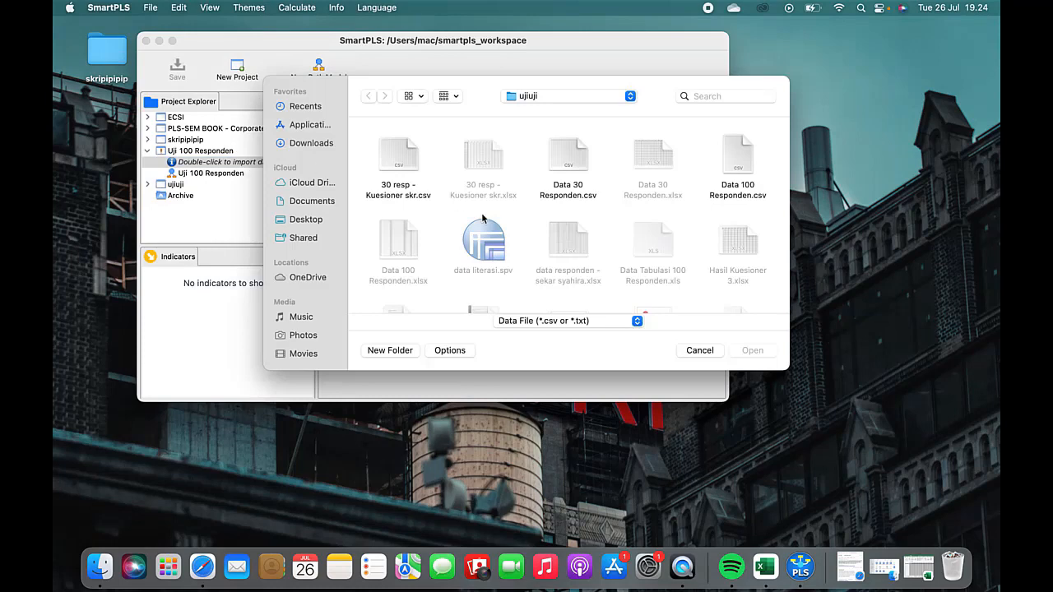
scroll(619, 252, "down", 5)
scroll(620, 252, "down", 10)
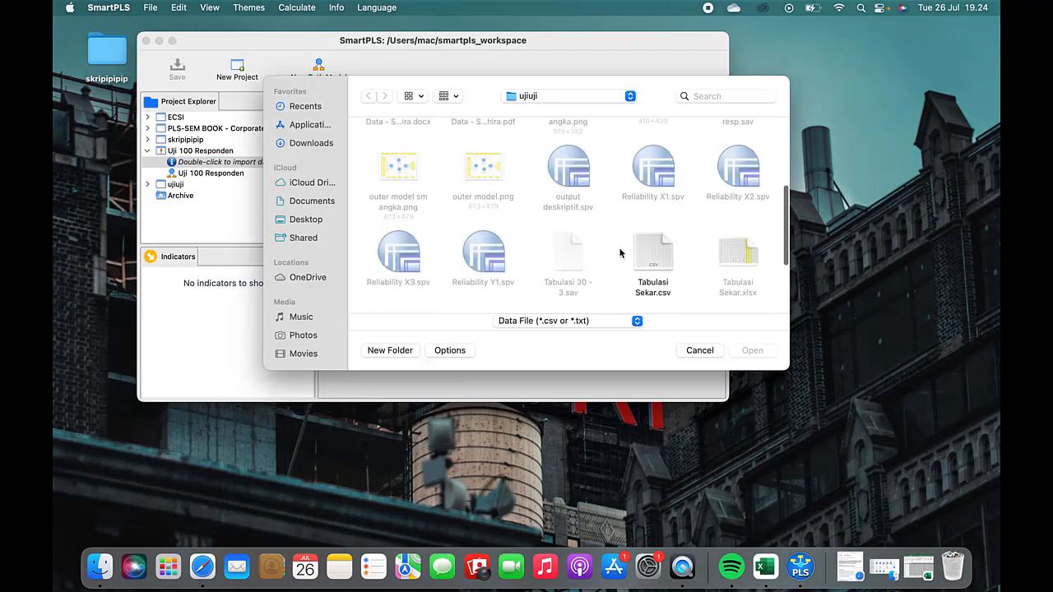
scroll(621, 252, "down", 2)
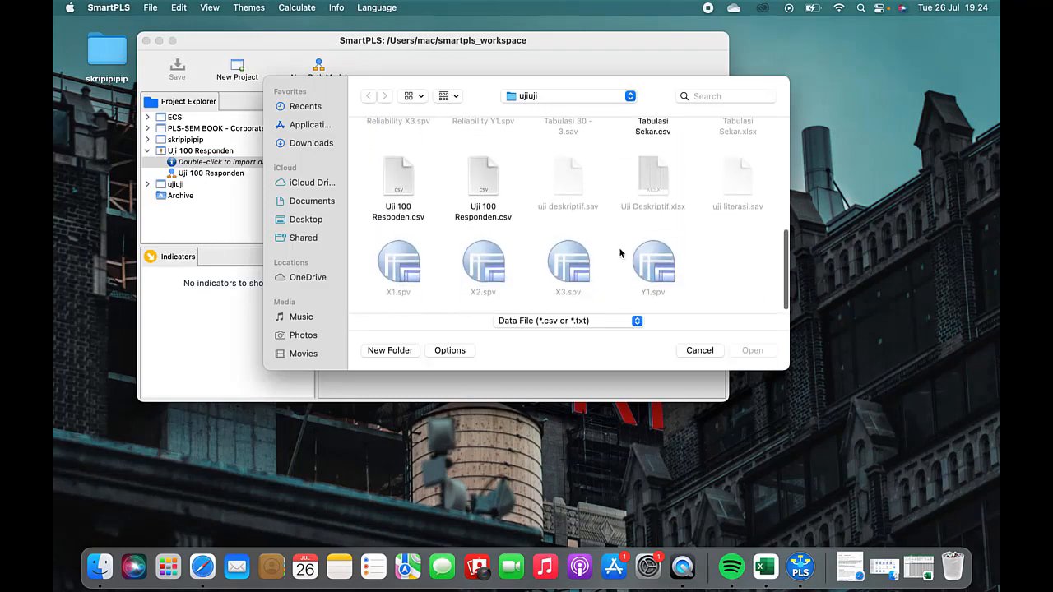
left_click(407, 193)
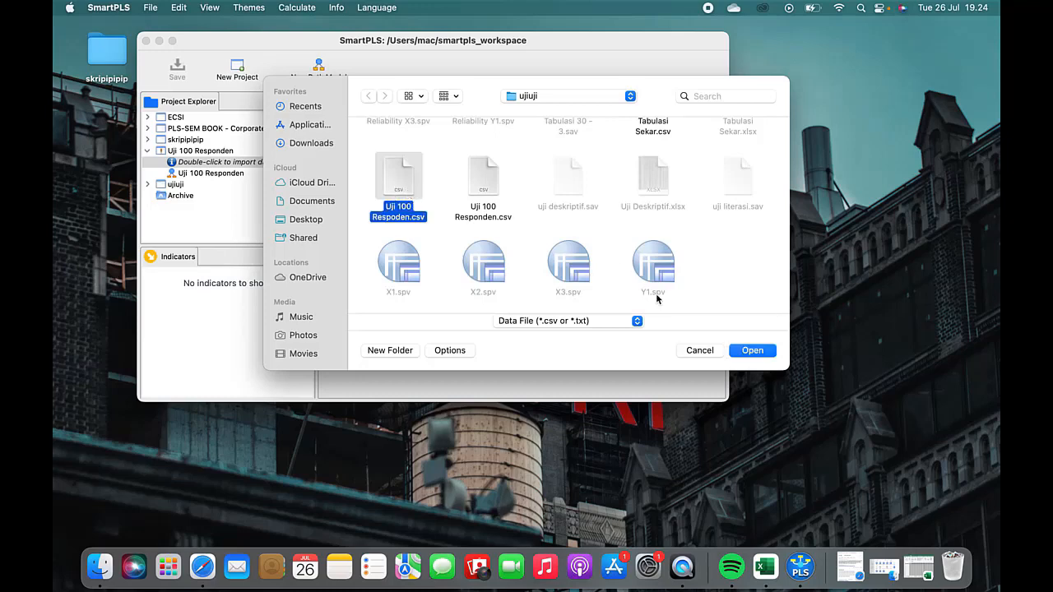
left_click(751, 352)
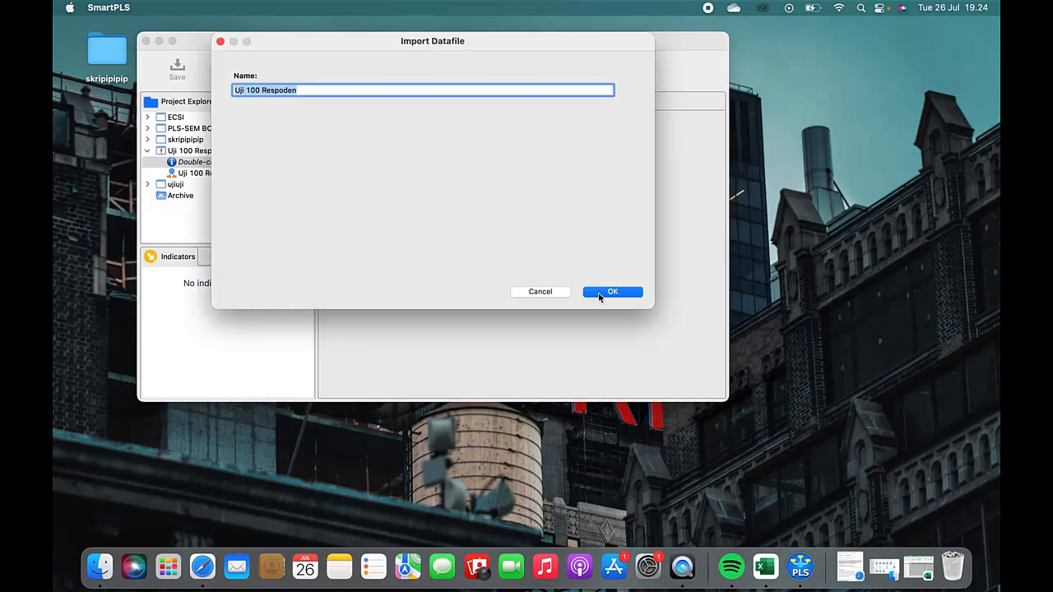
left_click(598, 293)
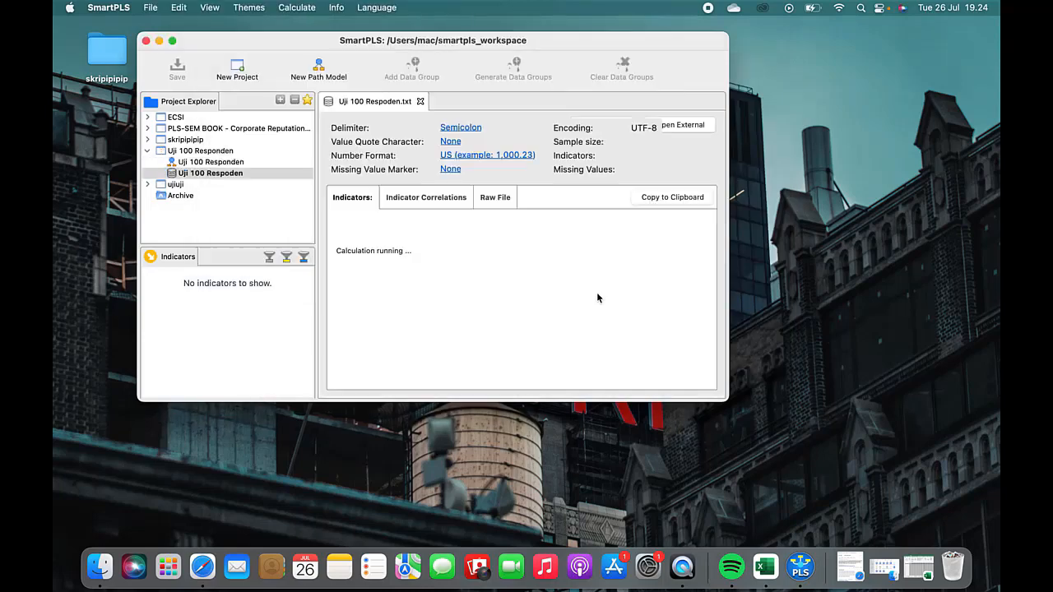
Step: Compare the imported indicator list with the PBS, PK, SK and KK columns on the Excel "ori" sheet, and minimize the workbook again
scroll(358, 241, "down", 5)
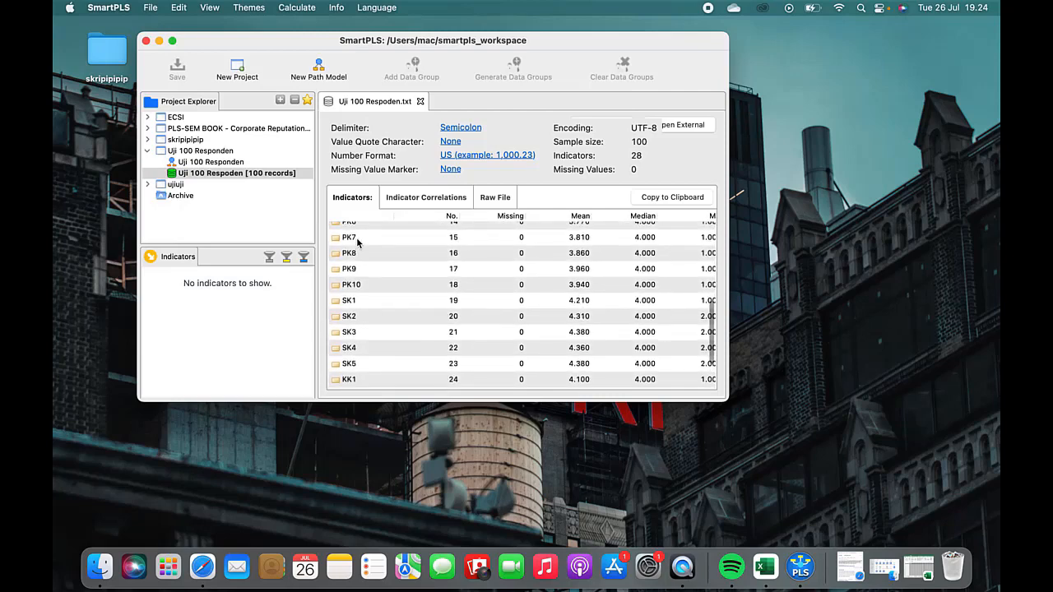
scroll(357, 241, "down", 2)
scroll(358, 242, "up", 10)
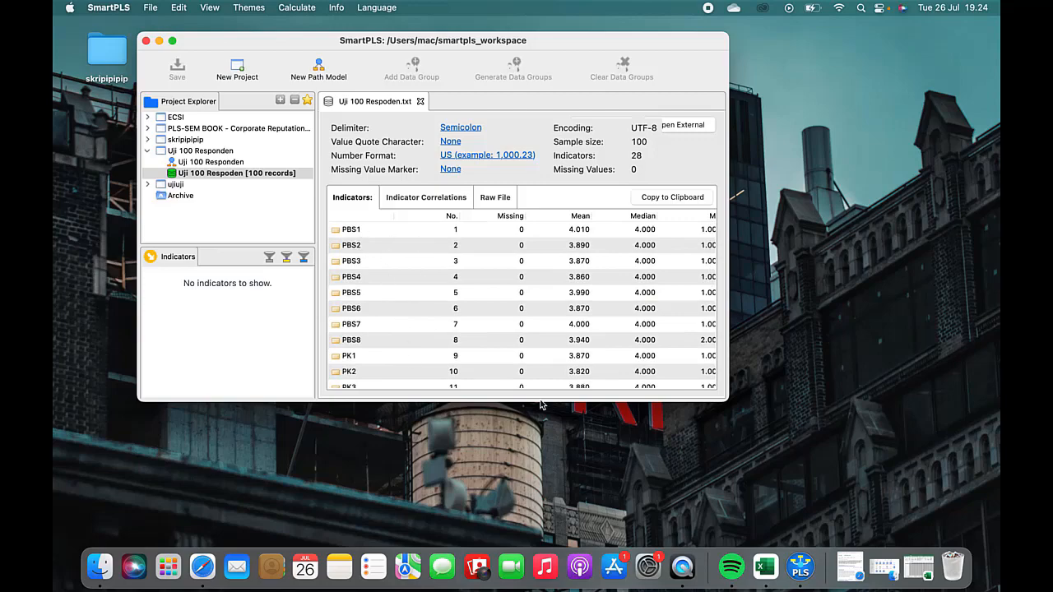
left_click(913, 566)
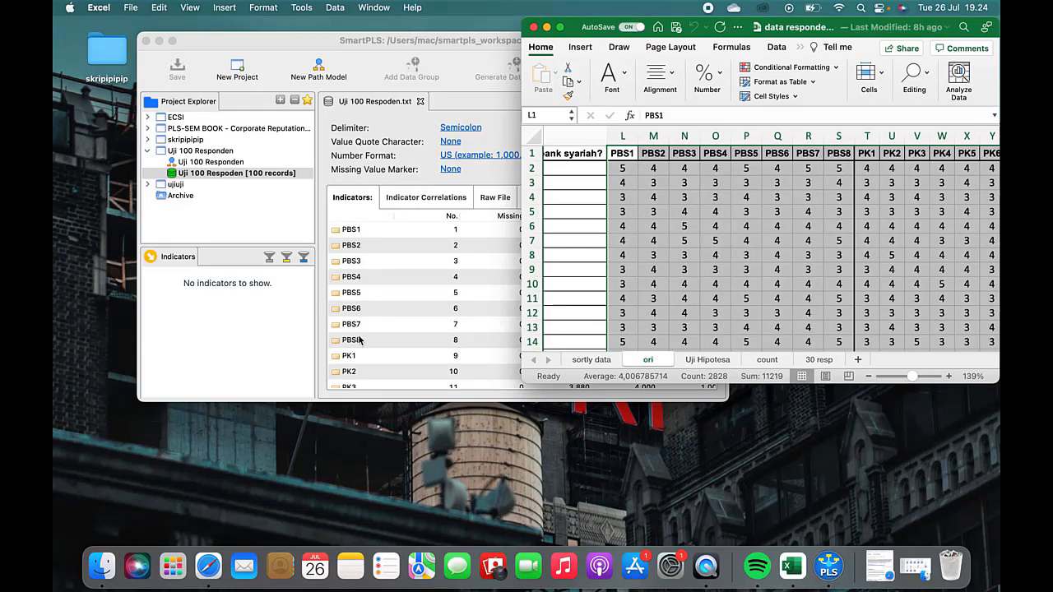
scroll(824, 195, "right", 2)
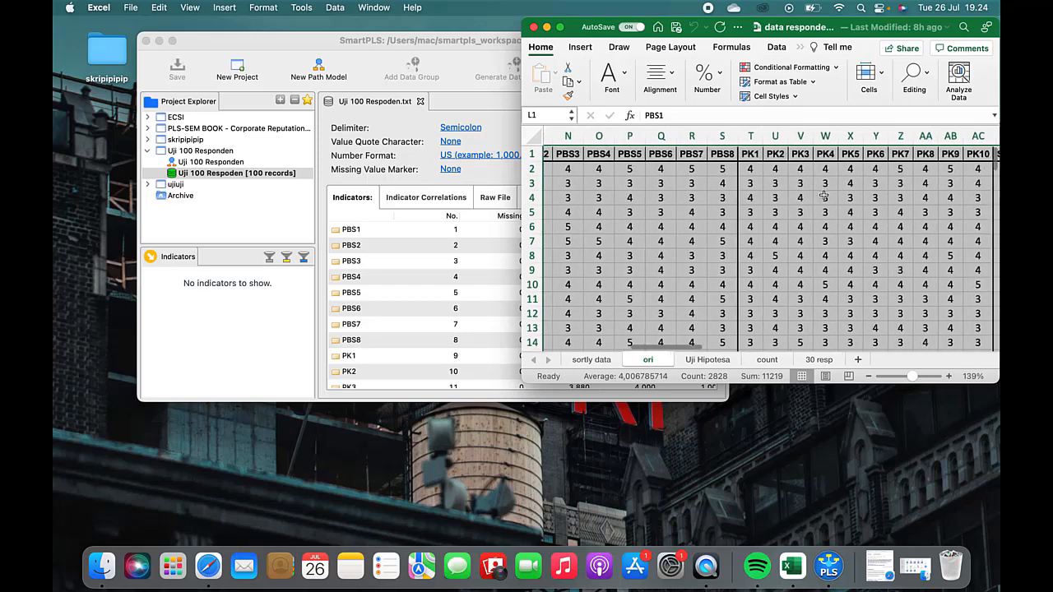
scroll(824, 196, "right", 3)
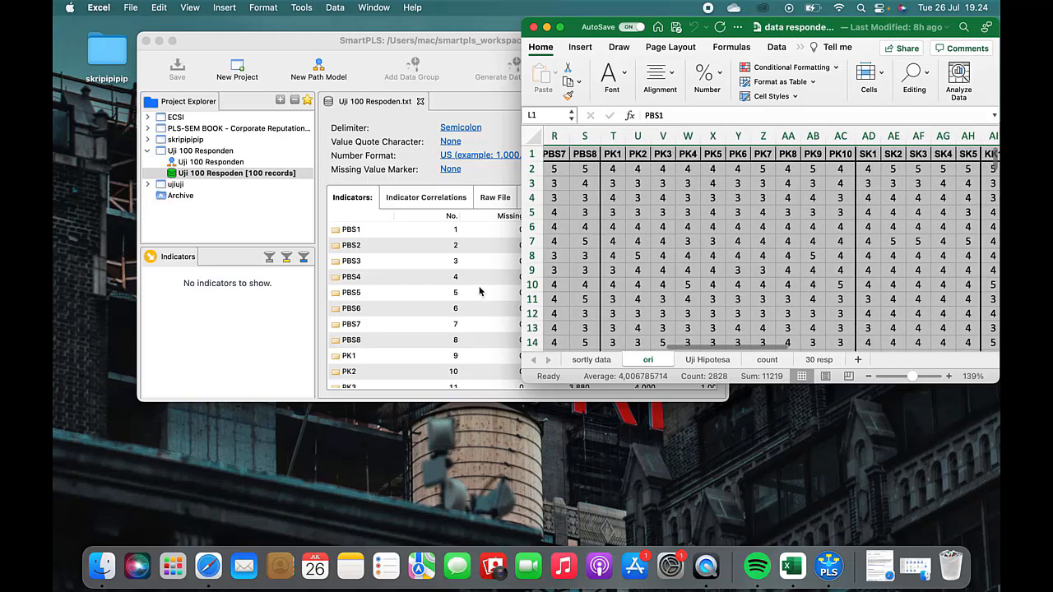
scroll(480, 290, "down", 5)
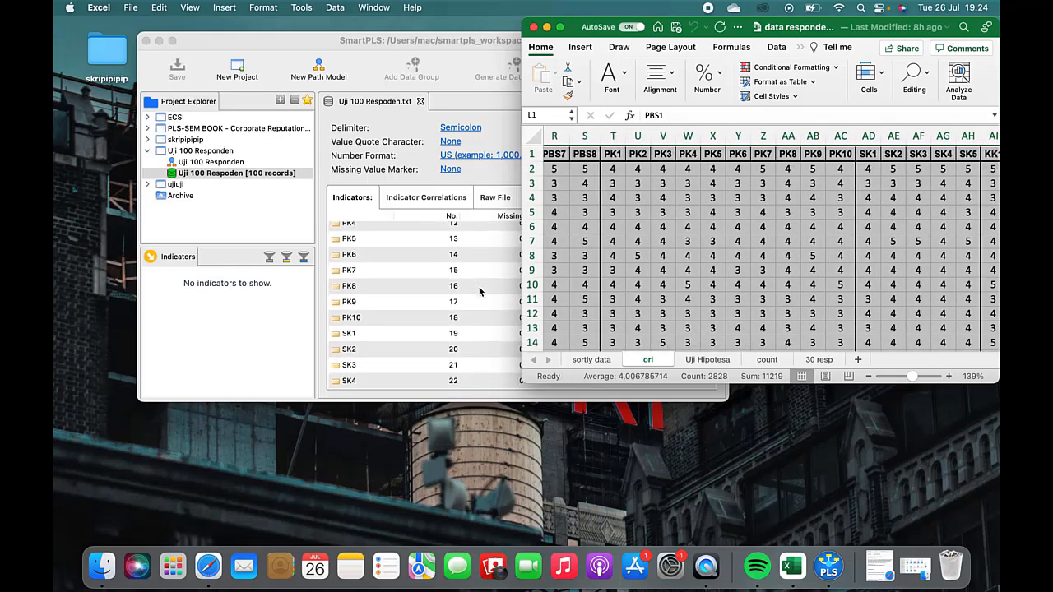
scroll(480, 290, "down", 3)
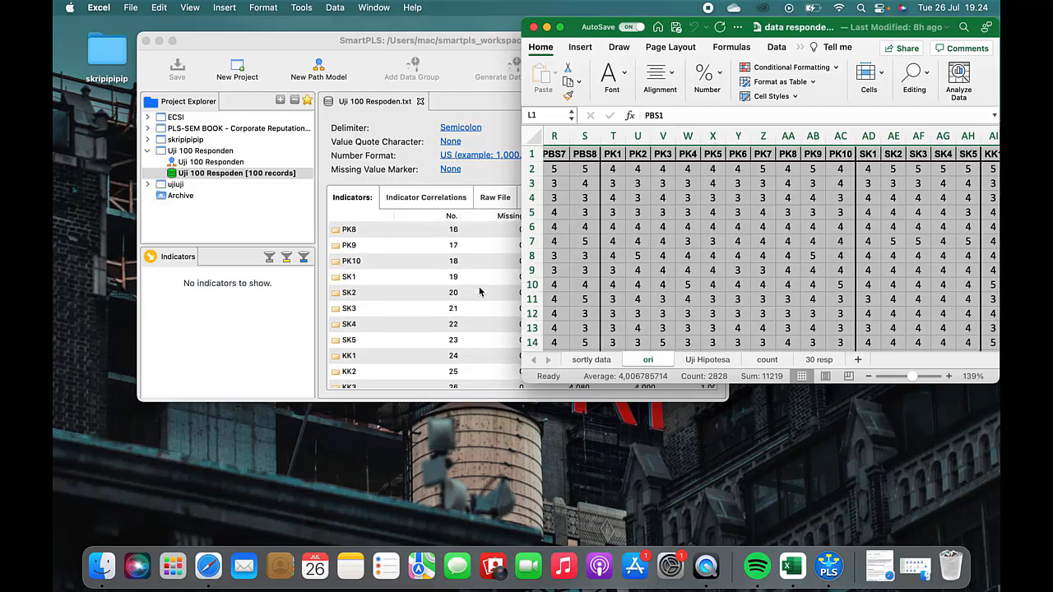
scroll(479, 291, "down", 2)
scroll(933, 195, "right", 1)
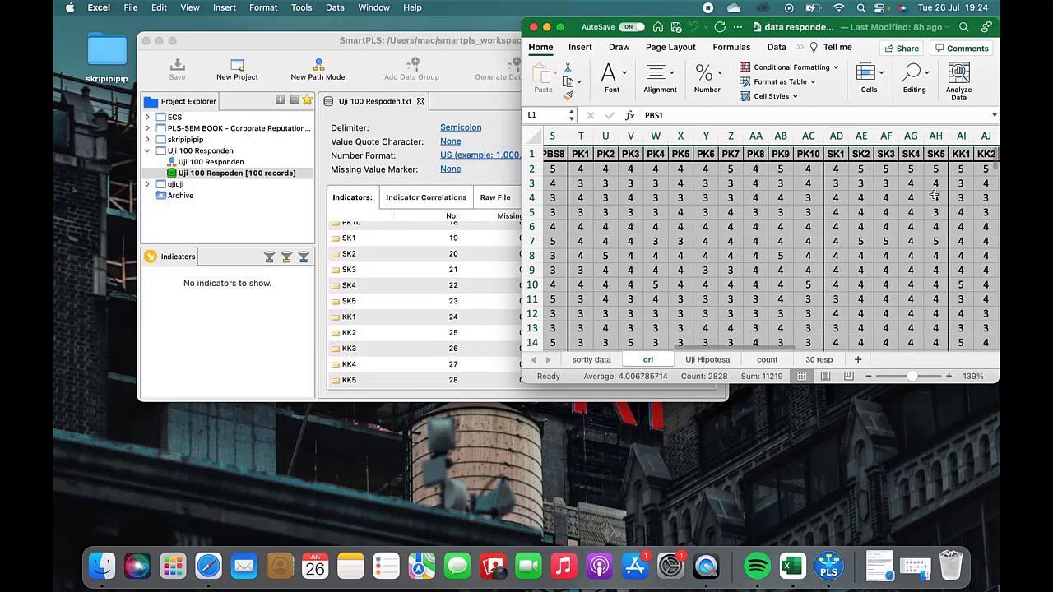
scroll(934, 195, "right", 5)
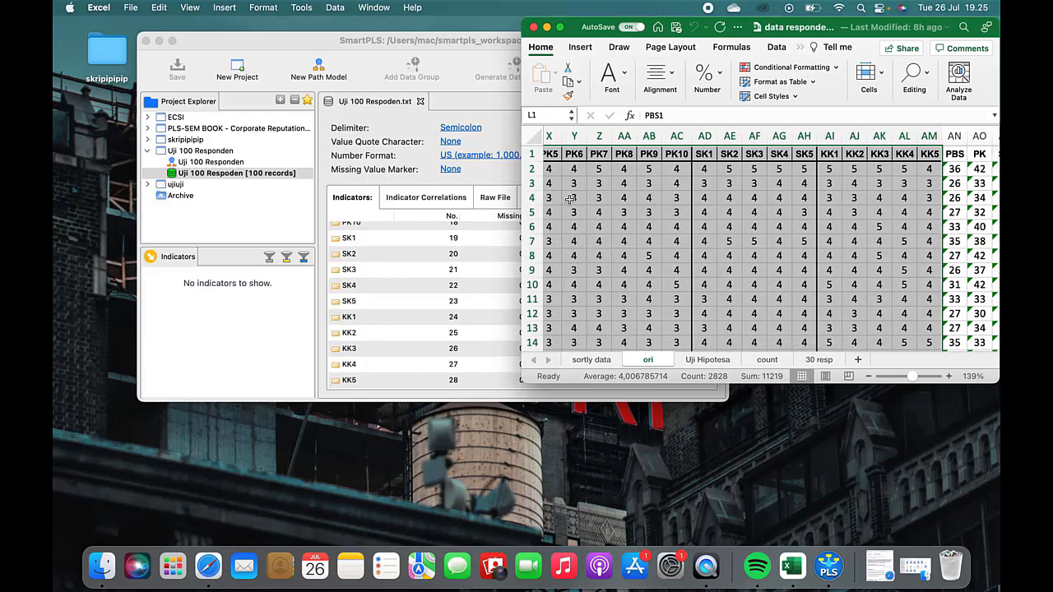
left_click(548, 29)
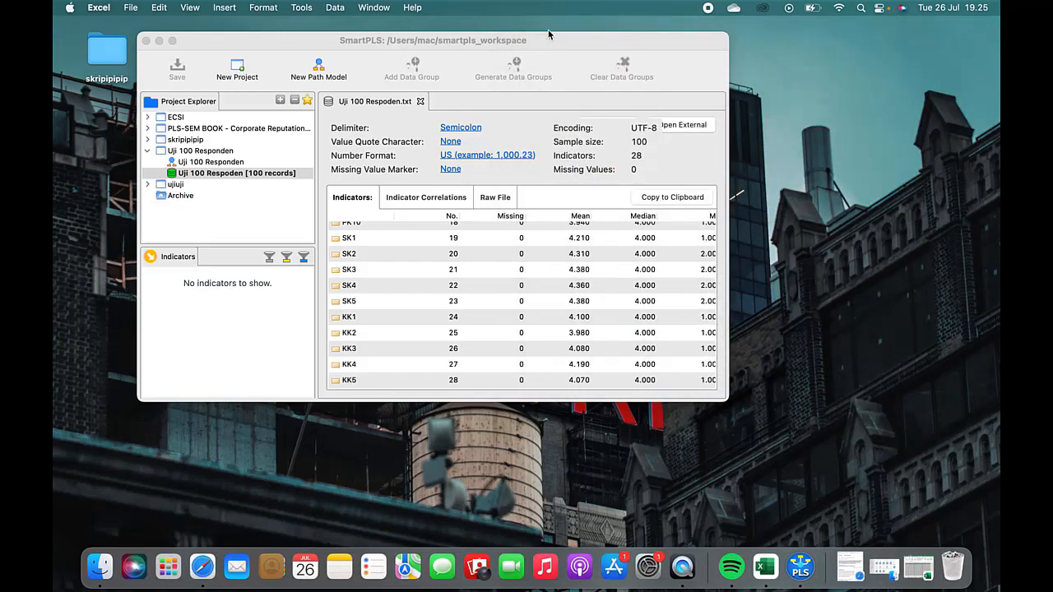
Step: Open the Uji 100 Responden path model and enlarge the SmartPLS window to full screen
left_click(237, 164)
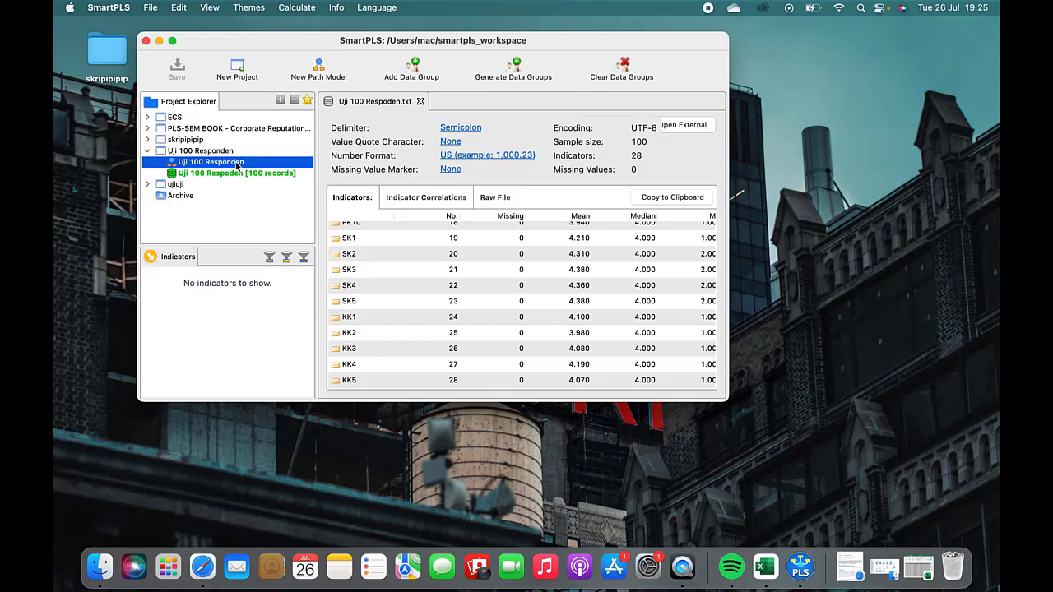
double_click(237, 164)
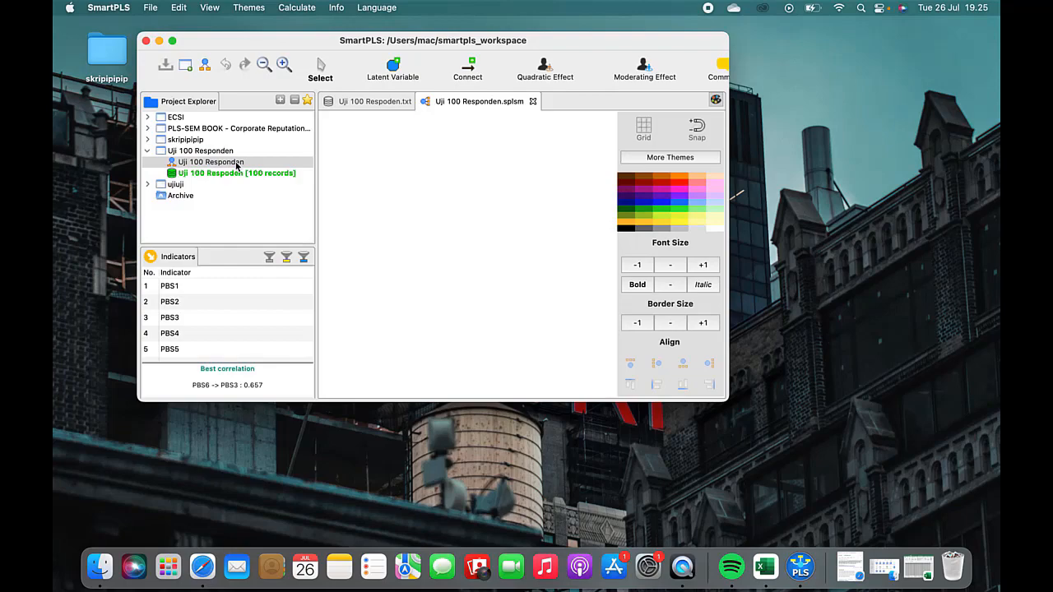
left_click(173, 41)
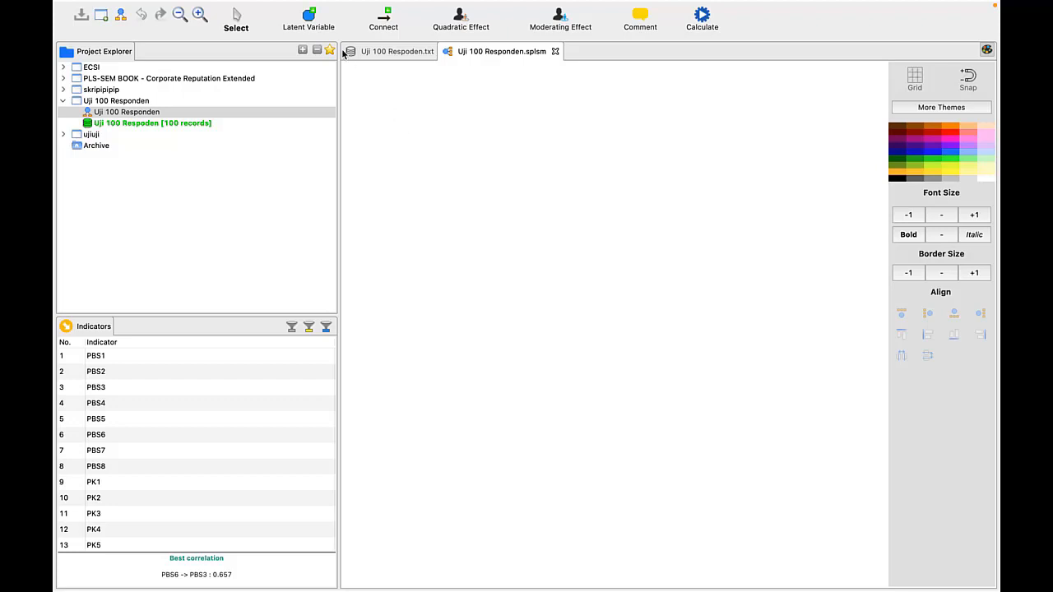
Step: Place four latent variables on the empty model canvas, three in a loose column and the fourth to their right
left_click(311, 22)
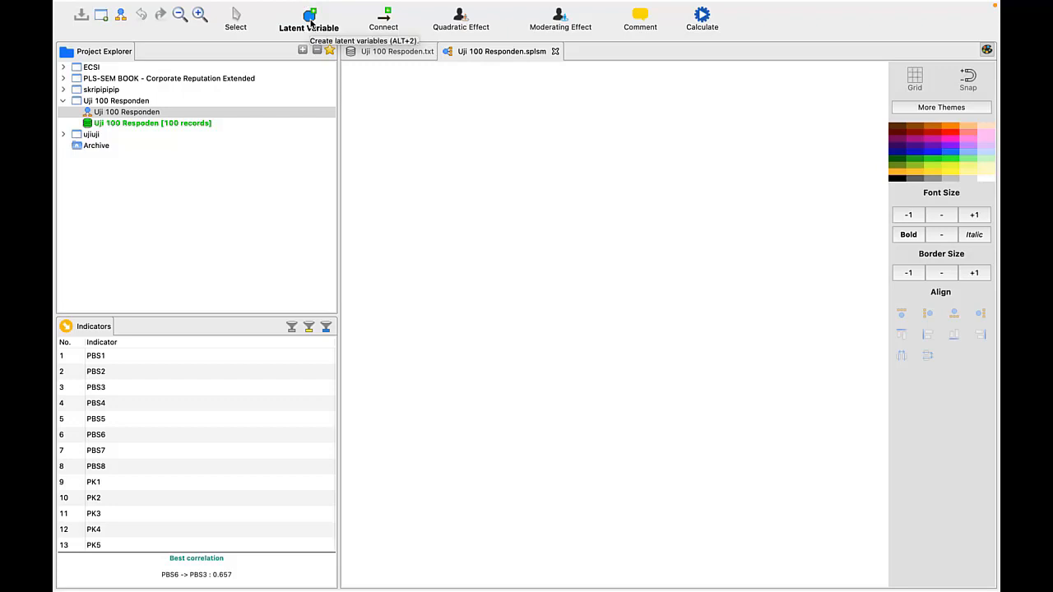
left_click(489, 149)
left_click(448, 236)
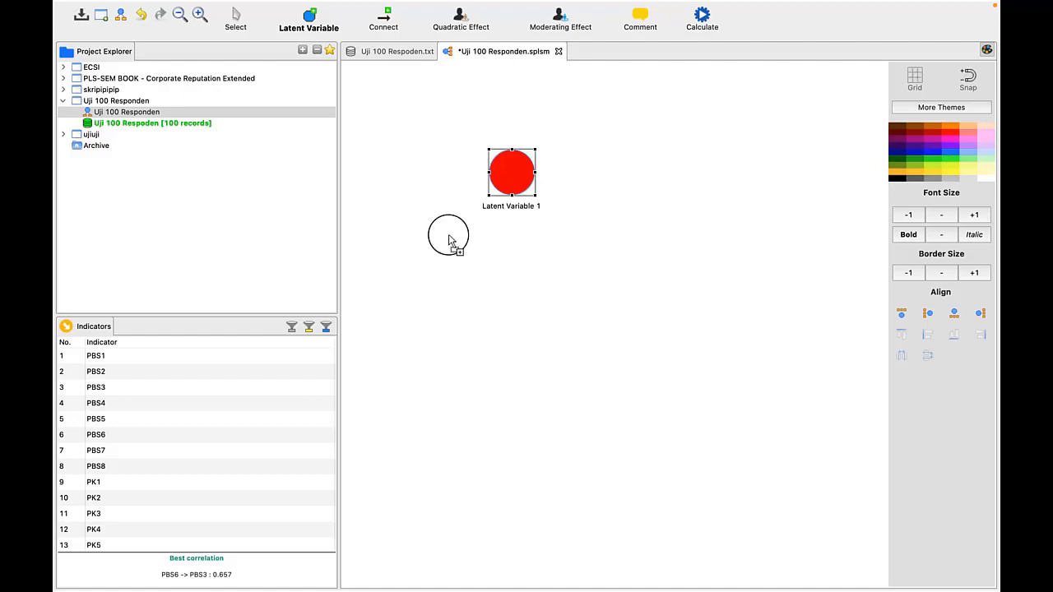
left_click(546, 325)
left_click(653, 258)
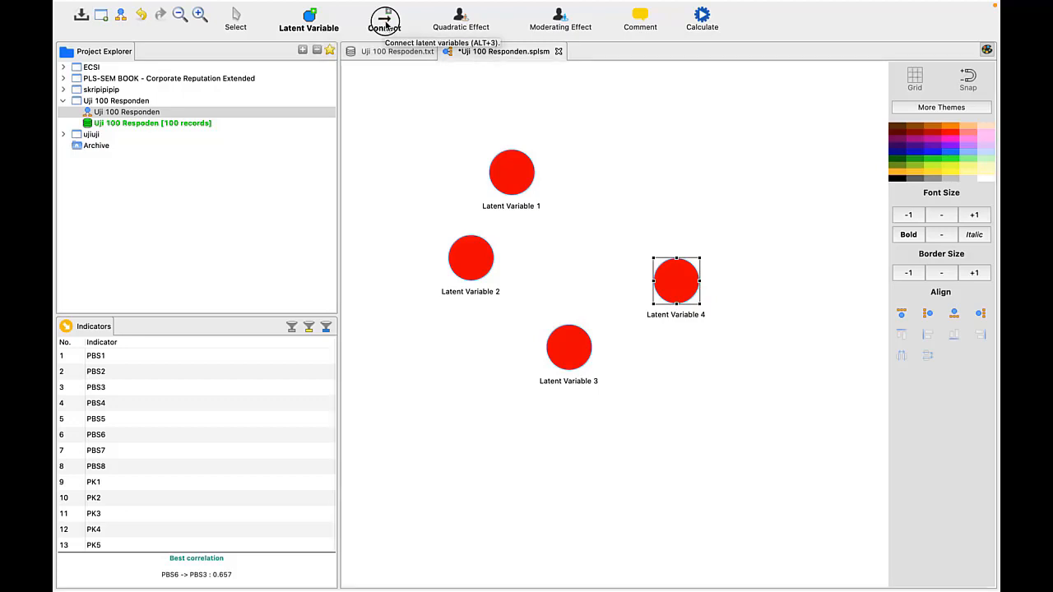
Step: Connect Latent Variable 1, Latent Variable 2 and Latent Variable 3 each to Latent Variable 4
left_click(386, 25)
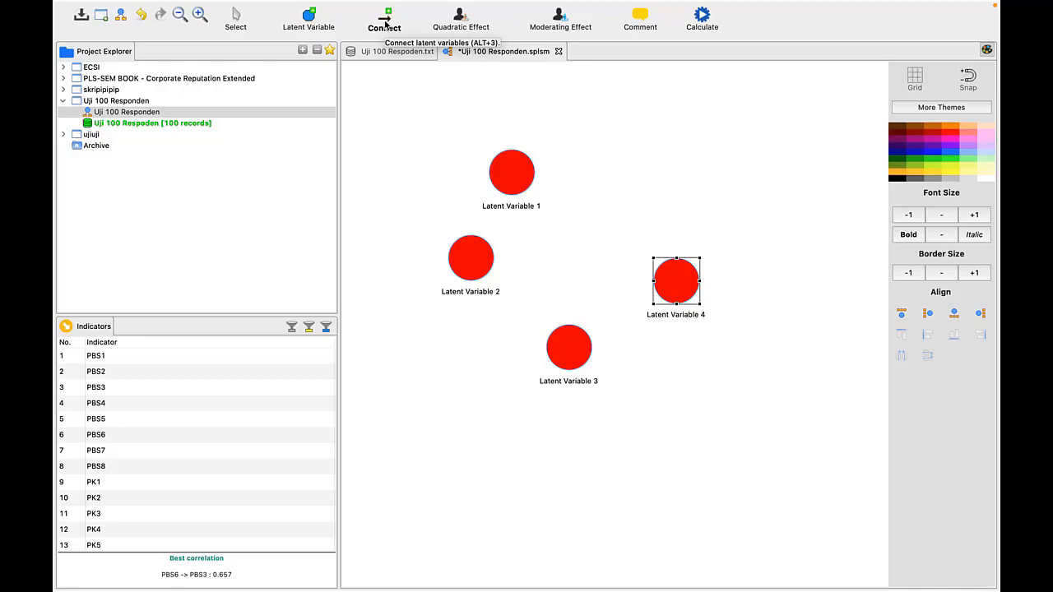
left_click(521, 179)
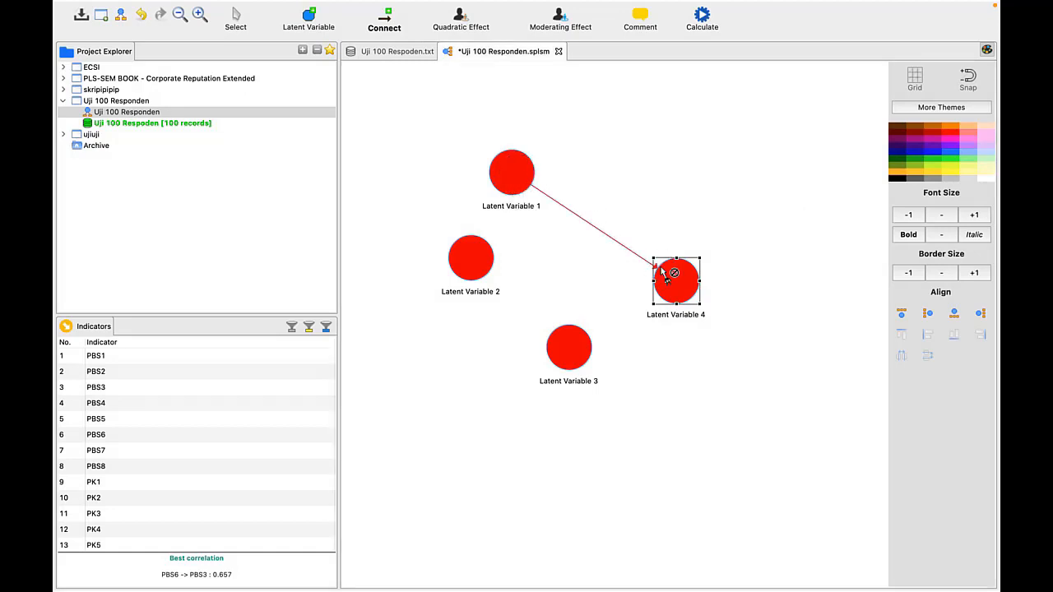
left_click(494, 266)
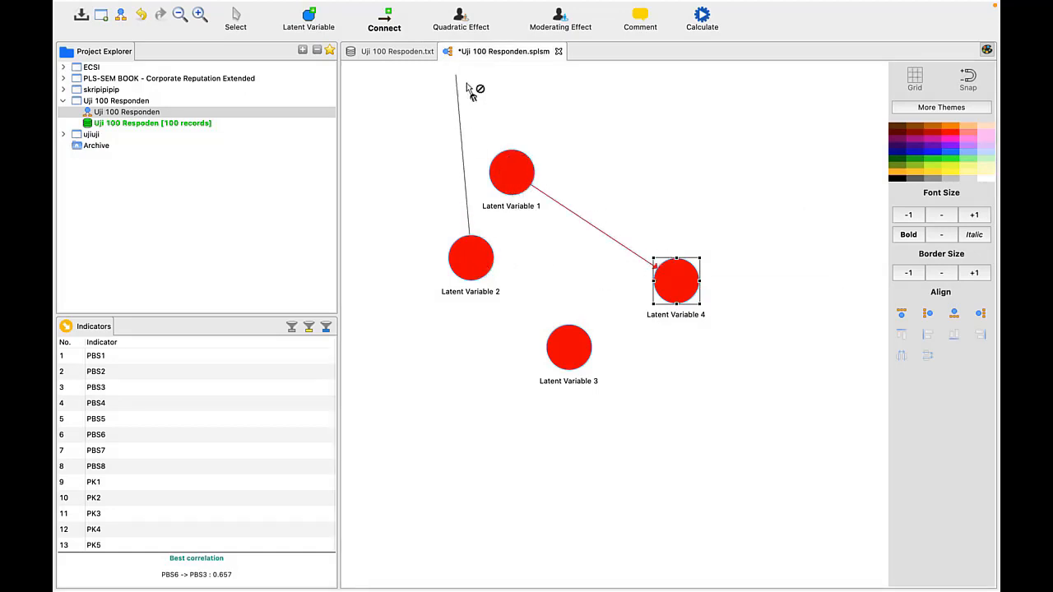
left_click(669, 277)
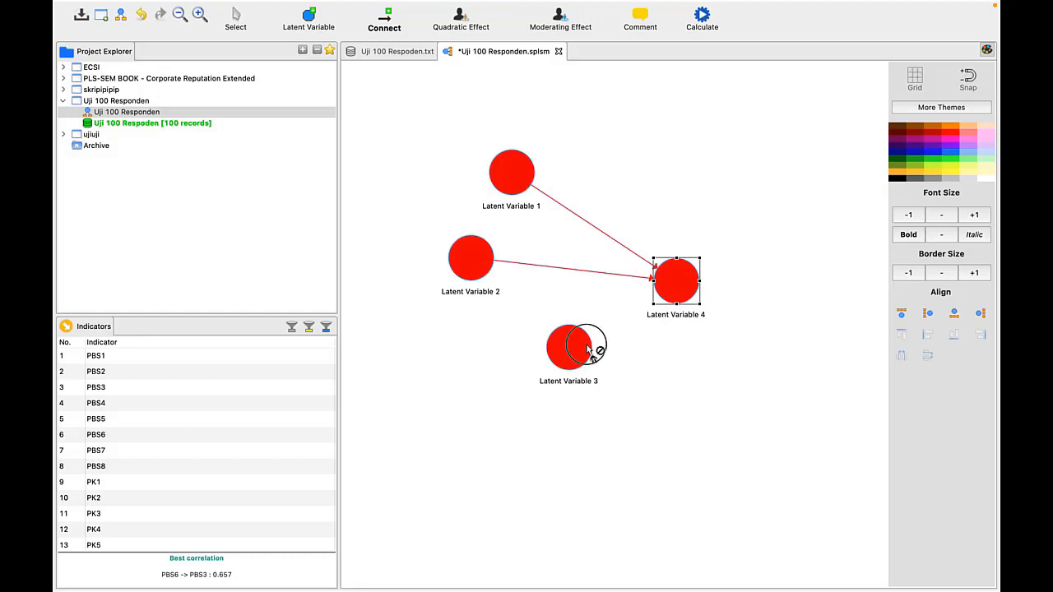
left_click(589, 348)
left_click(668, 296)
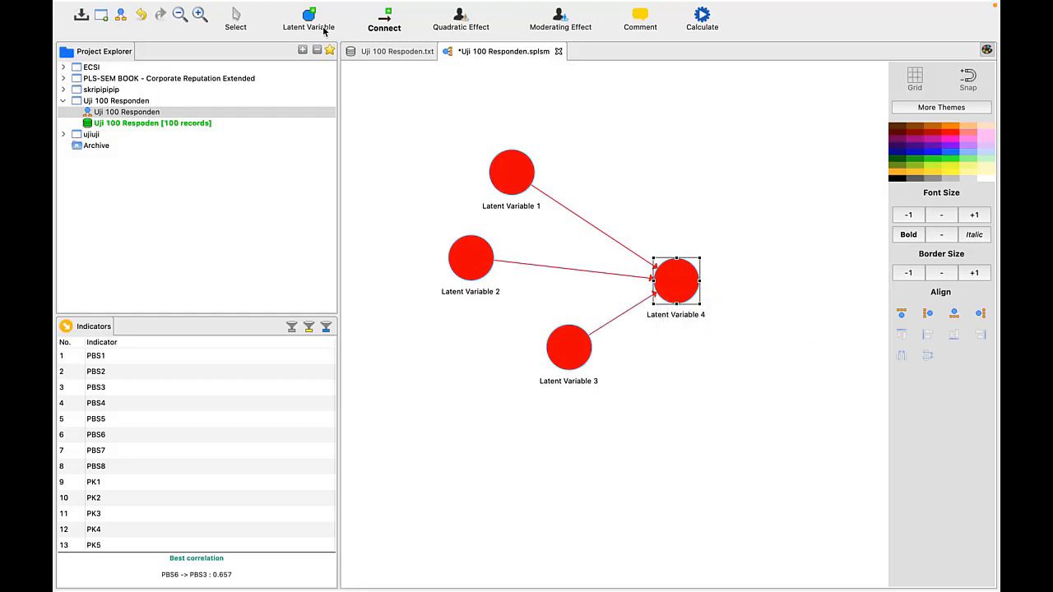
Step: Move Latent Variable 1 horizontally closer to Latent Variable 4 and shift Latent Variable 3 slightly in the same direction
left_click(239, 21)
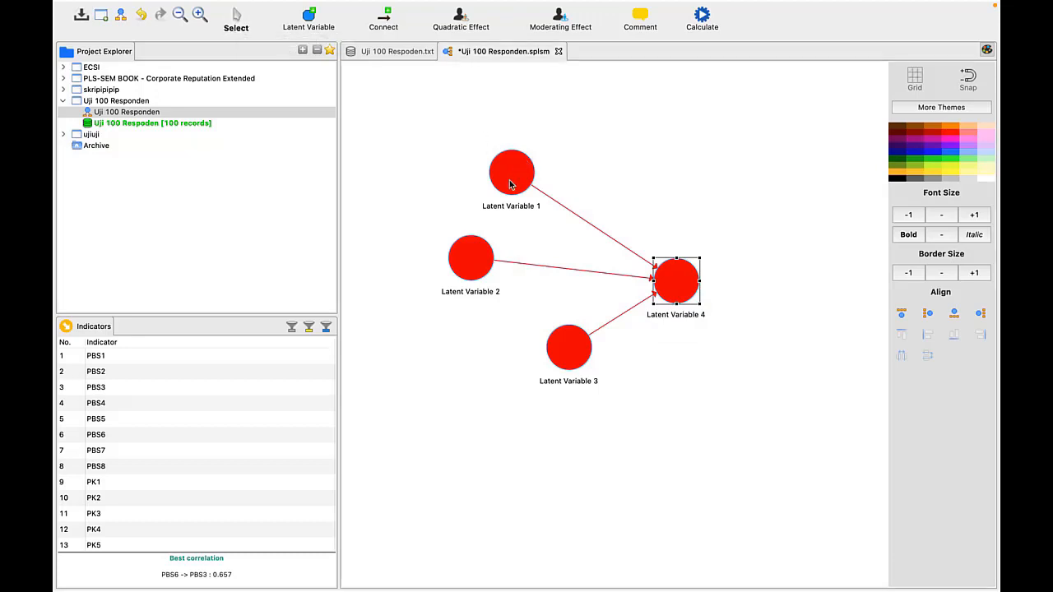
left_click_drag(509, 185, 579, 183)
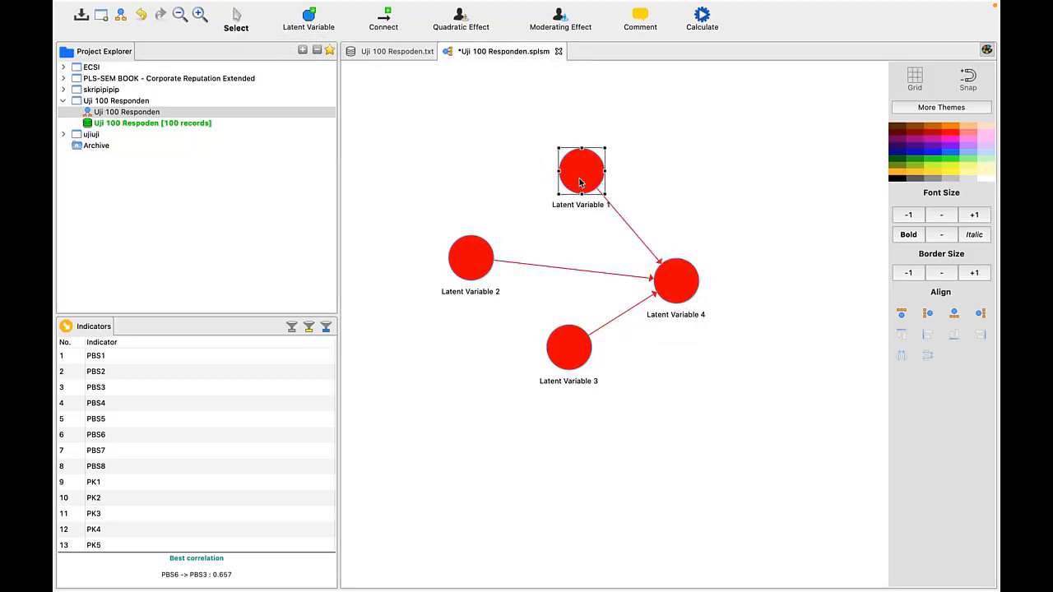
left_click_drag(578, 356, 601, 357)
left_click(673, 285)
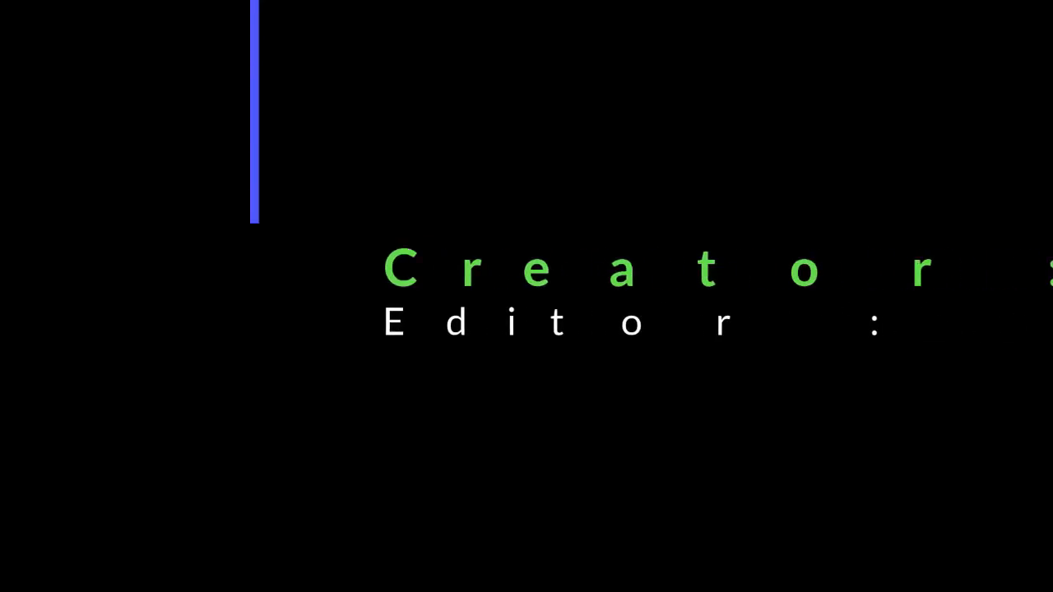